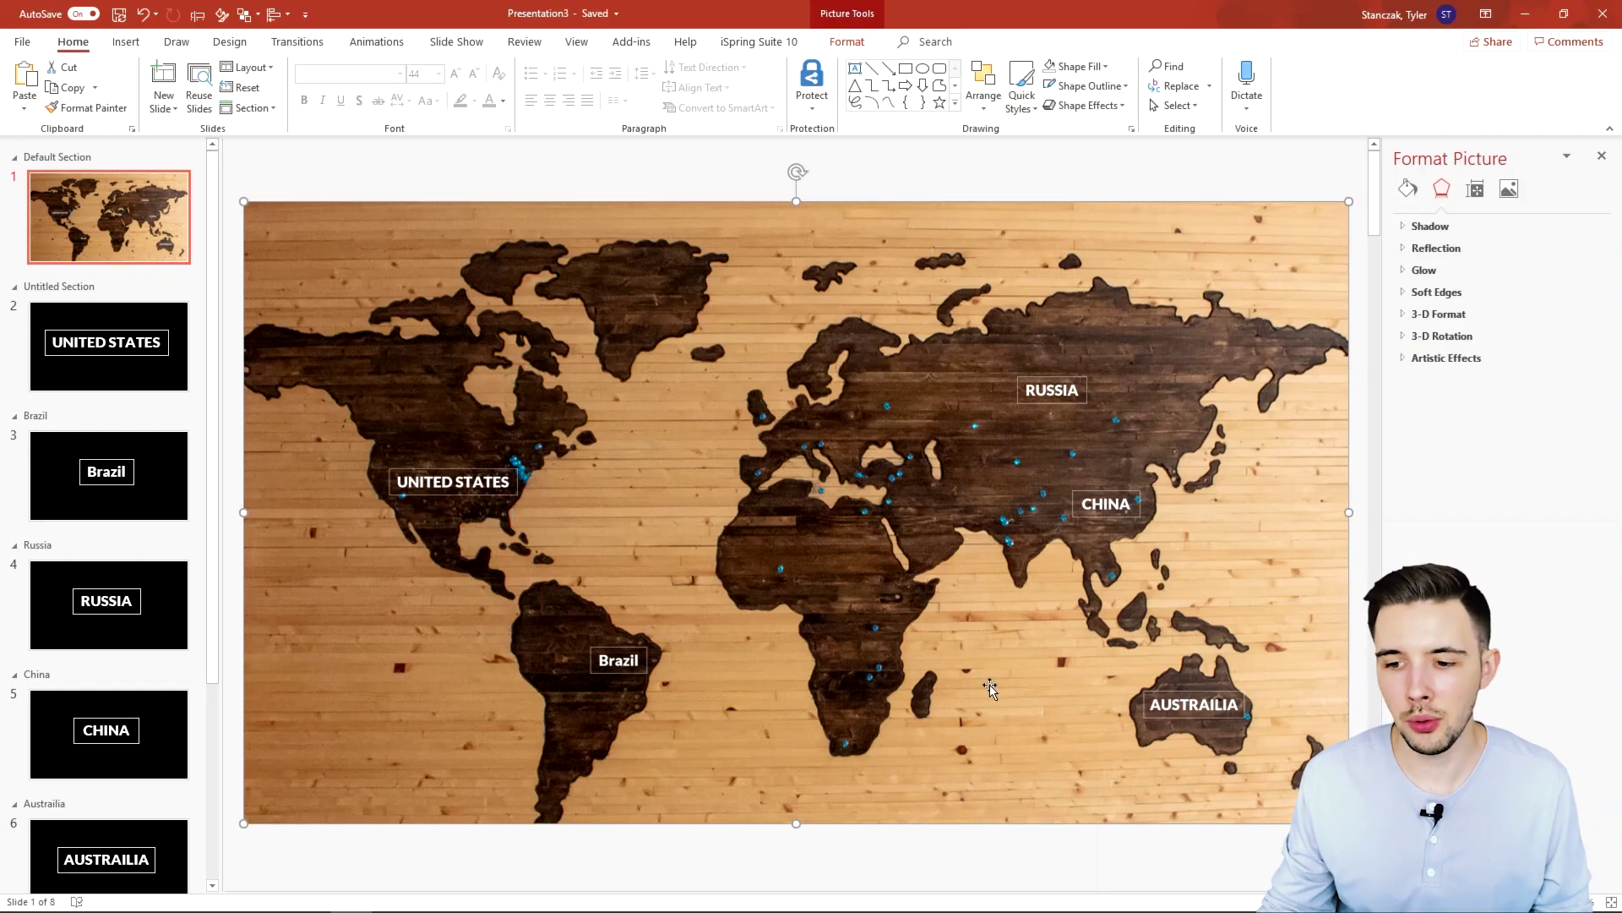
key(F5)
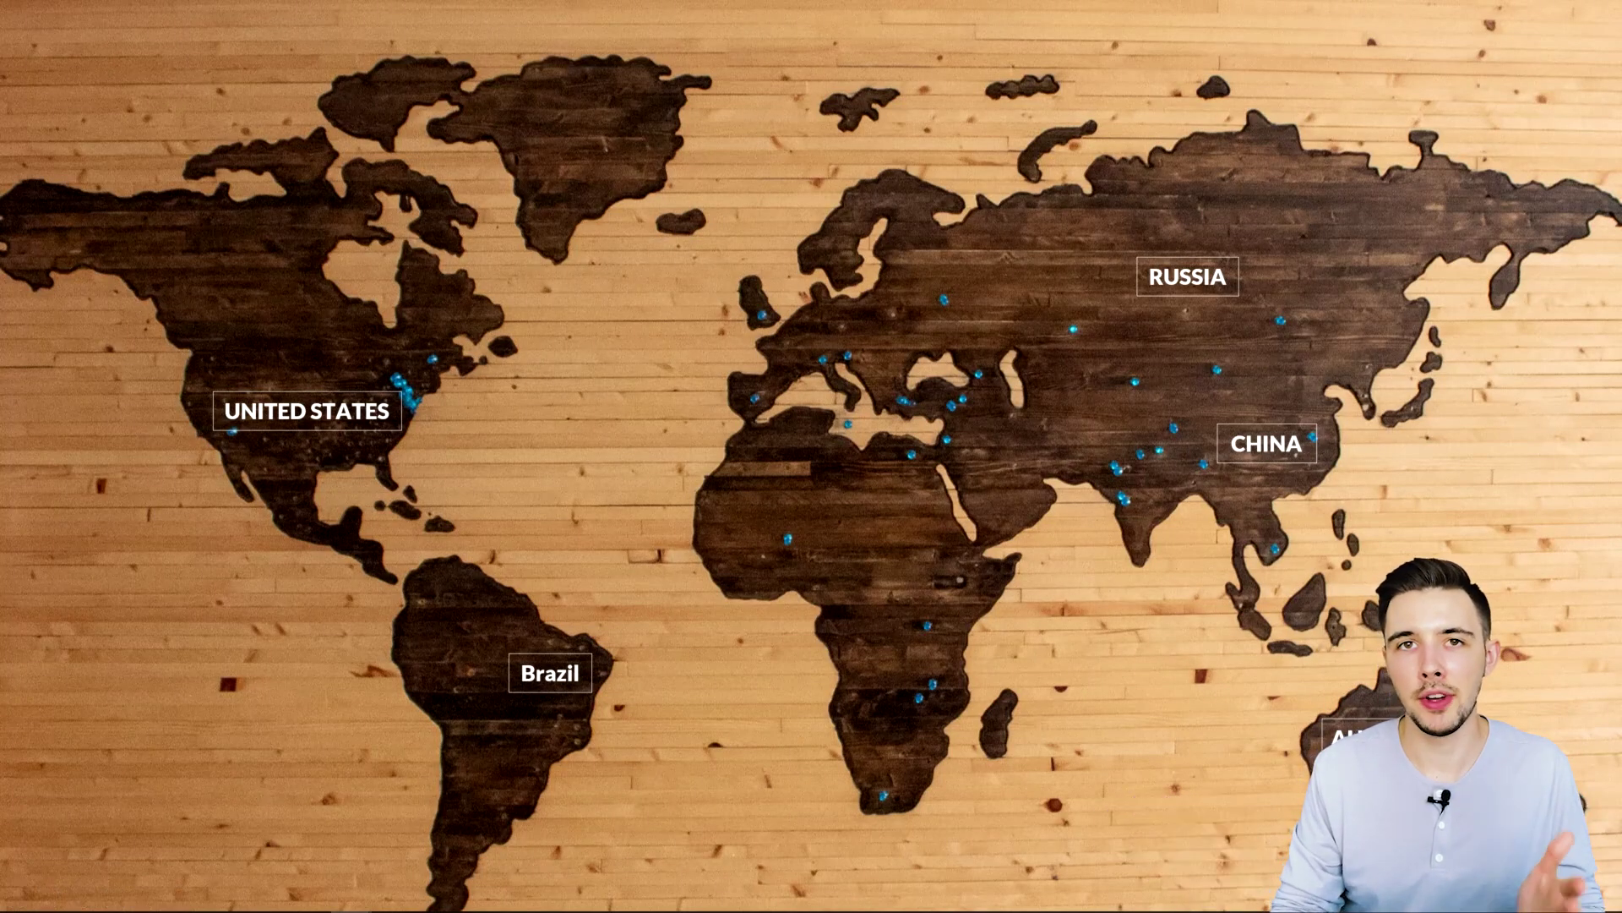
click(556, 417)
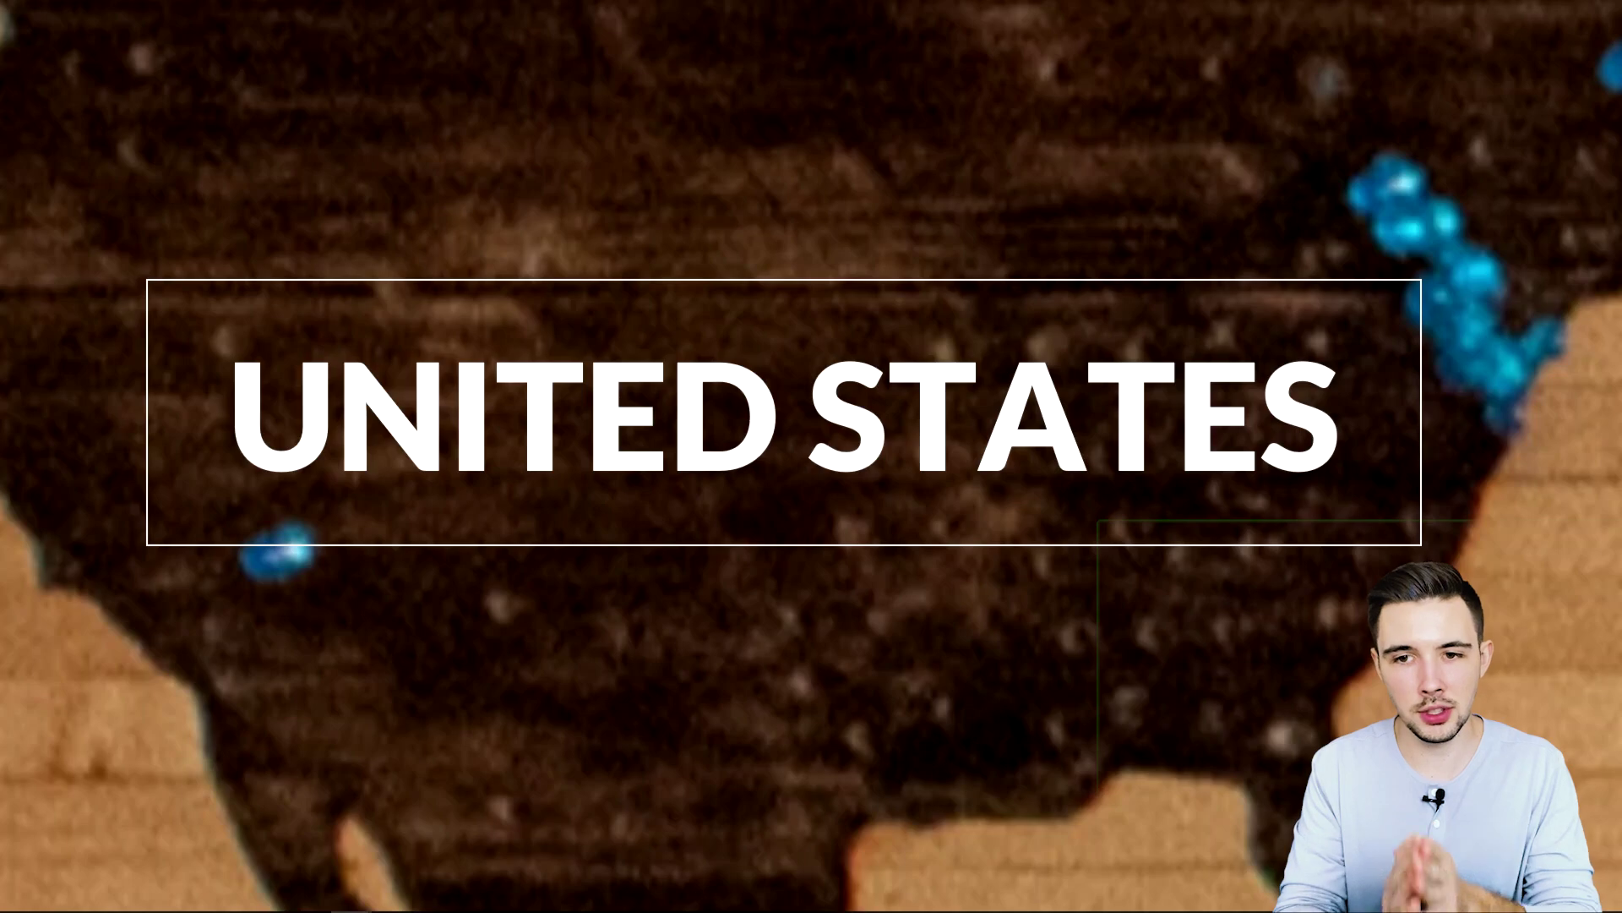
key(Right)
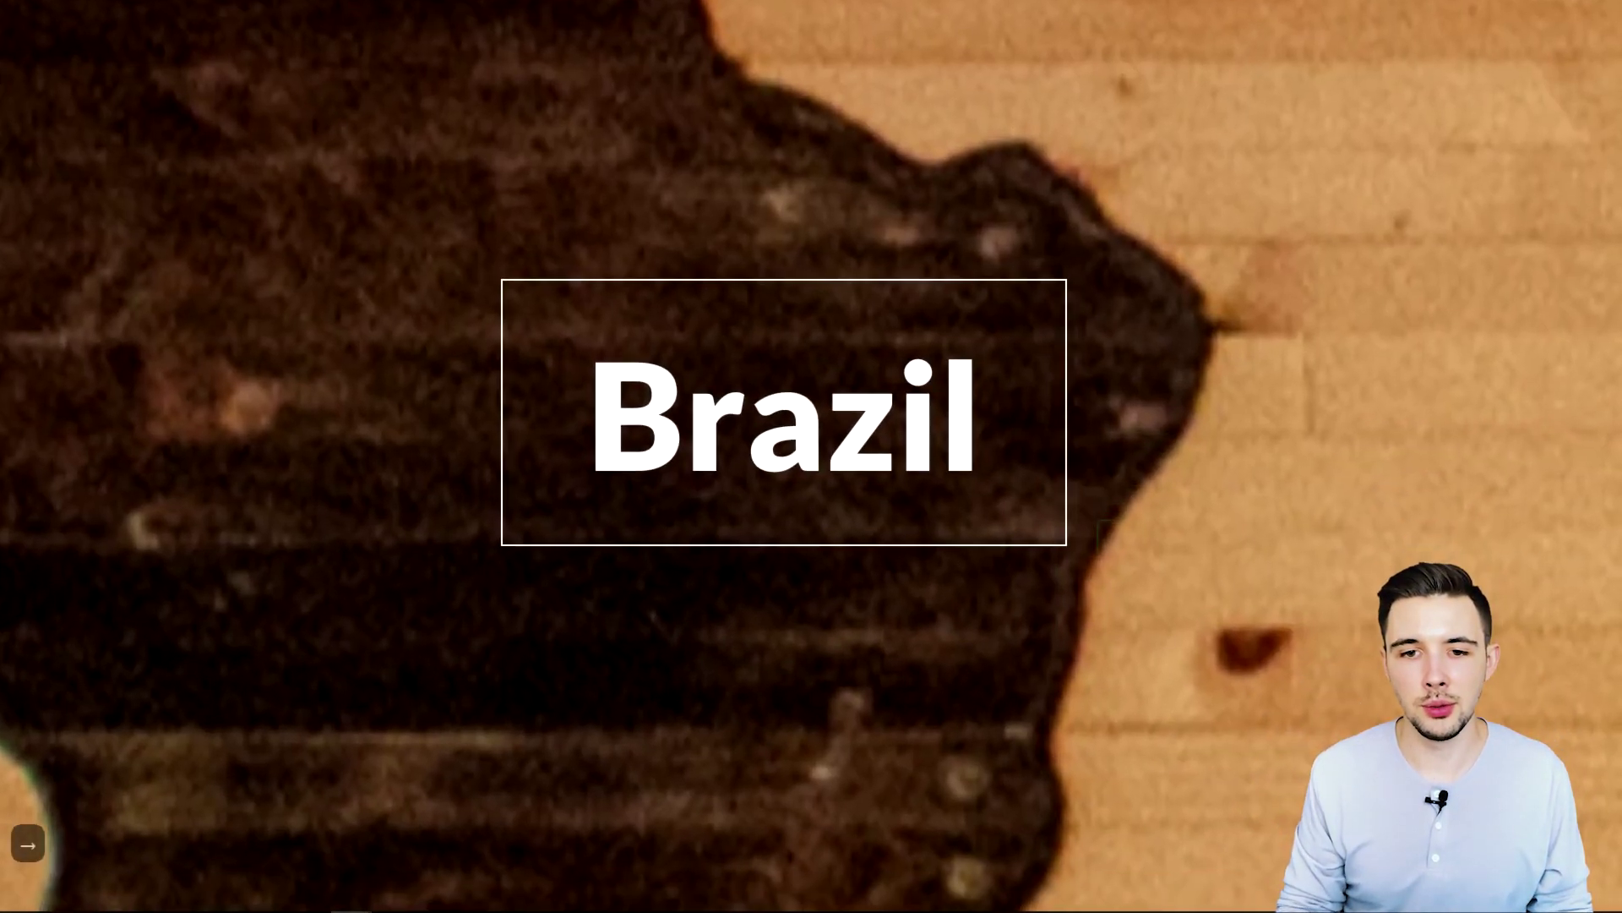
key(Right)
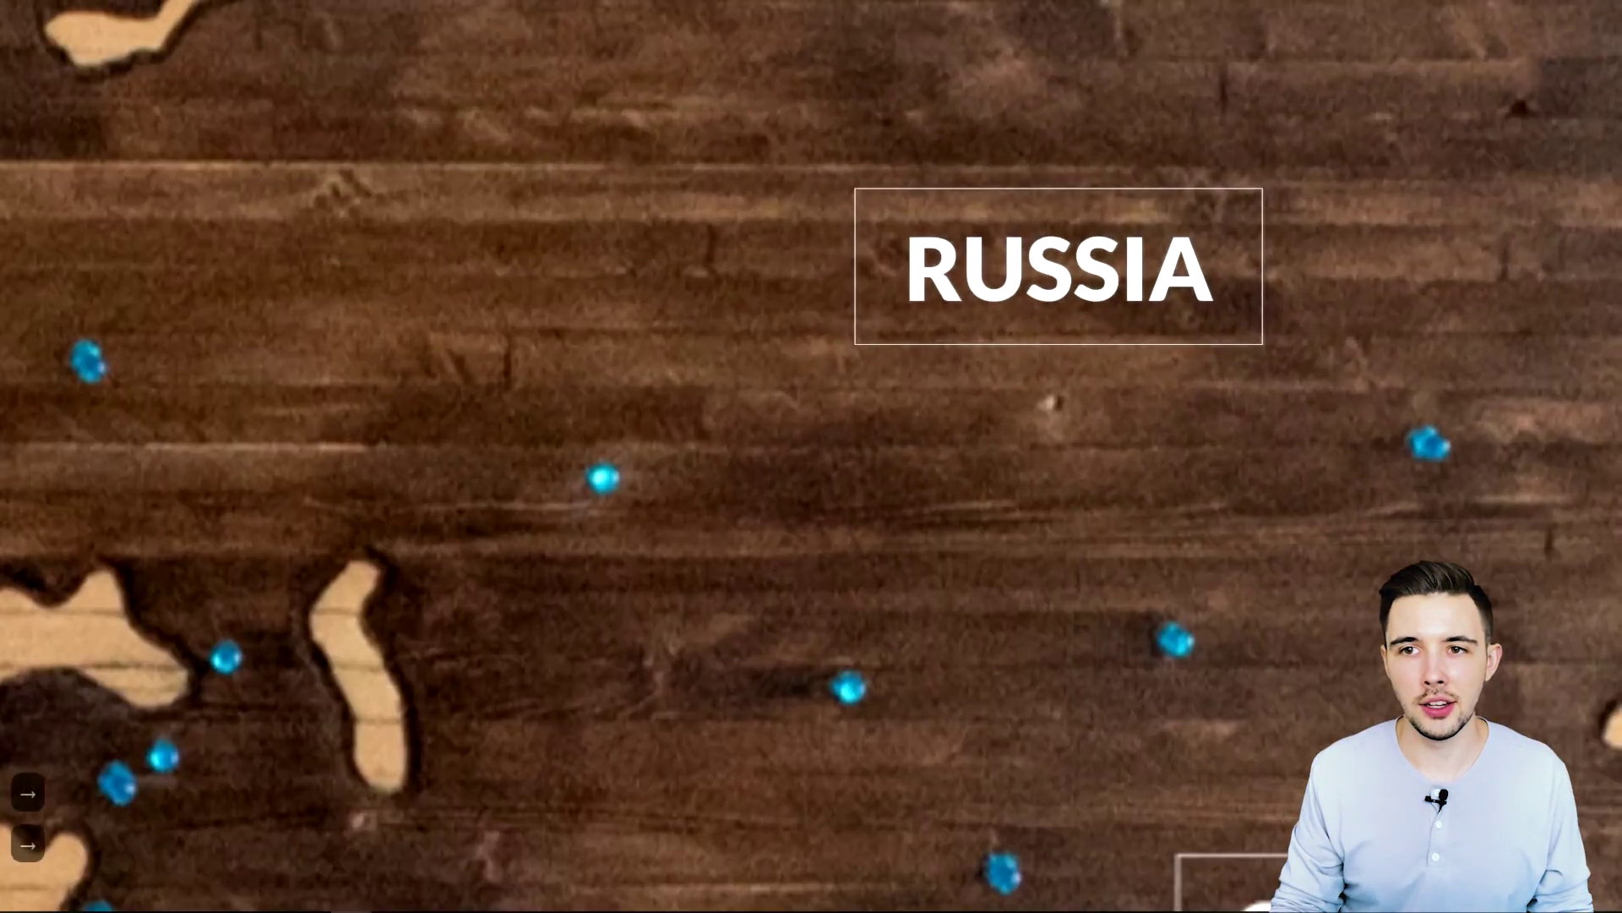
key(Right)
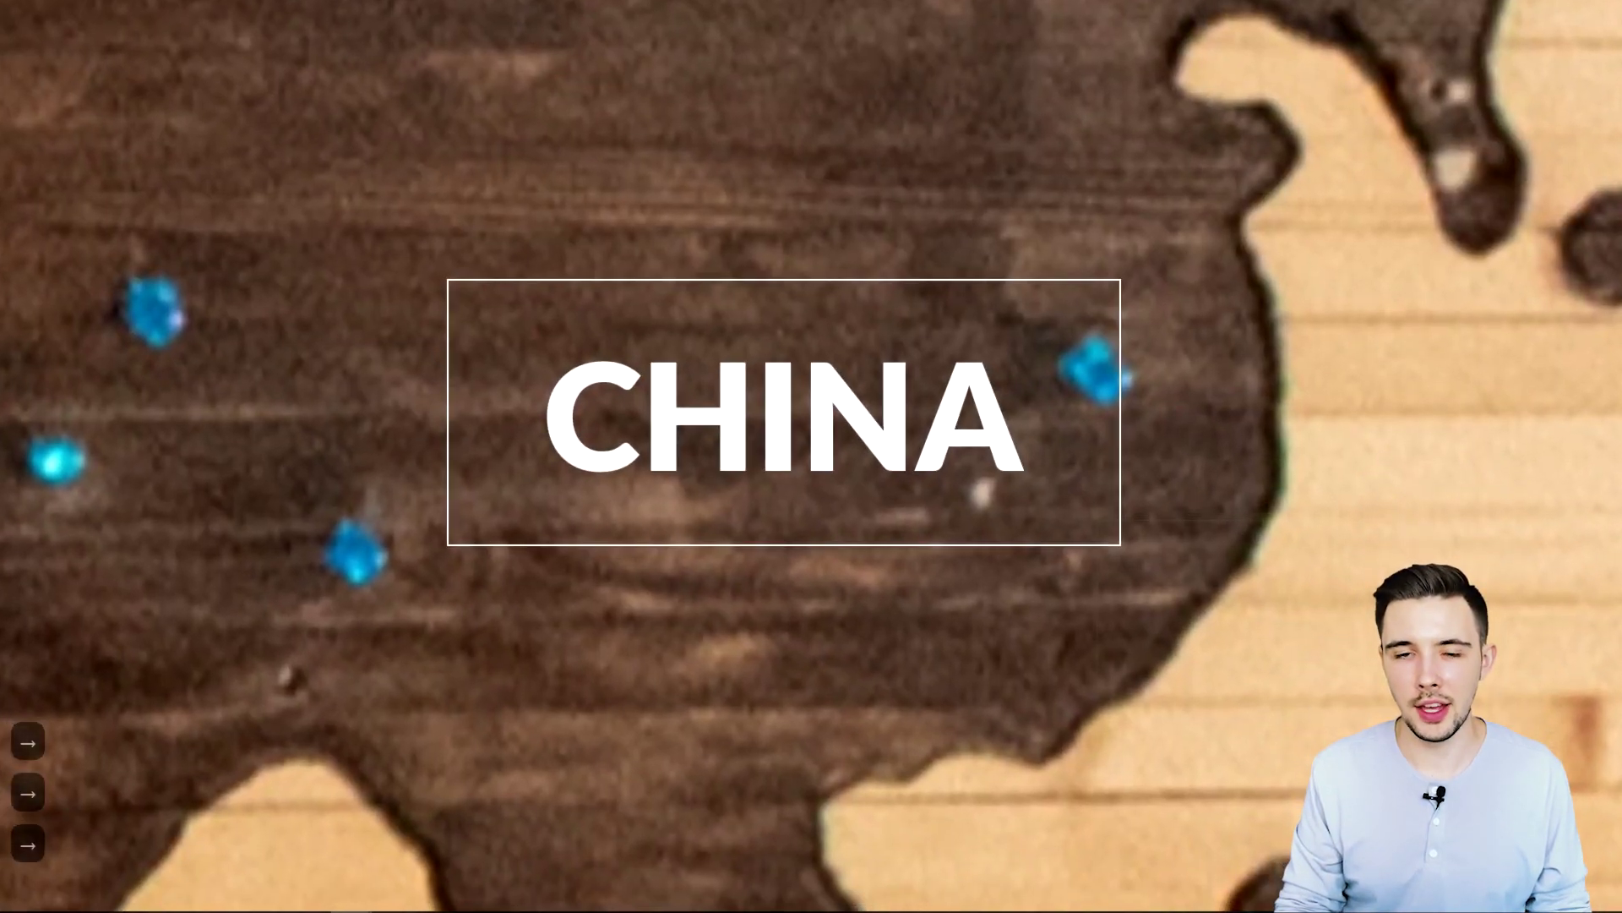
key(Right)
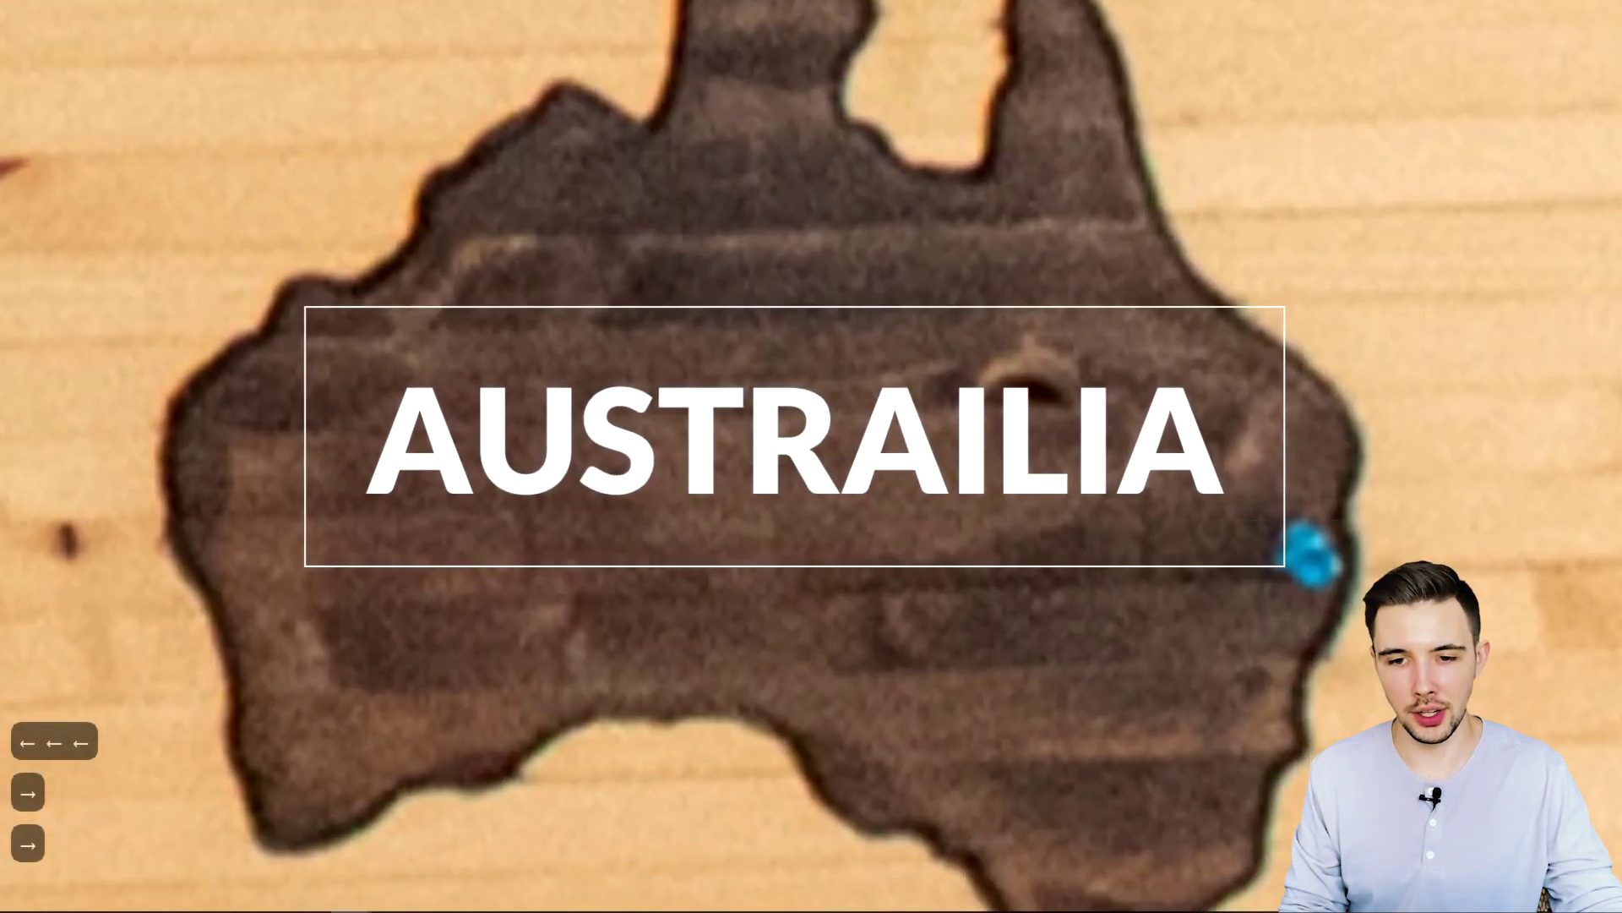
key(Escape)
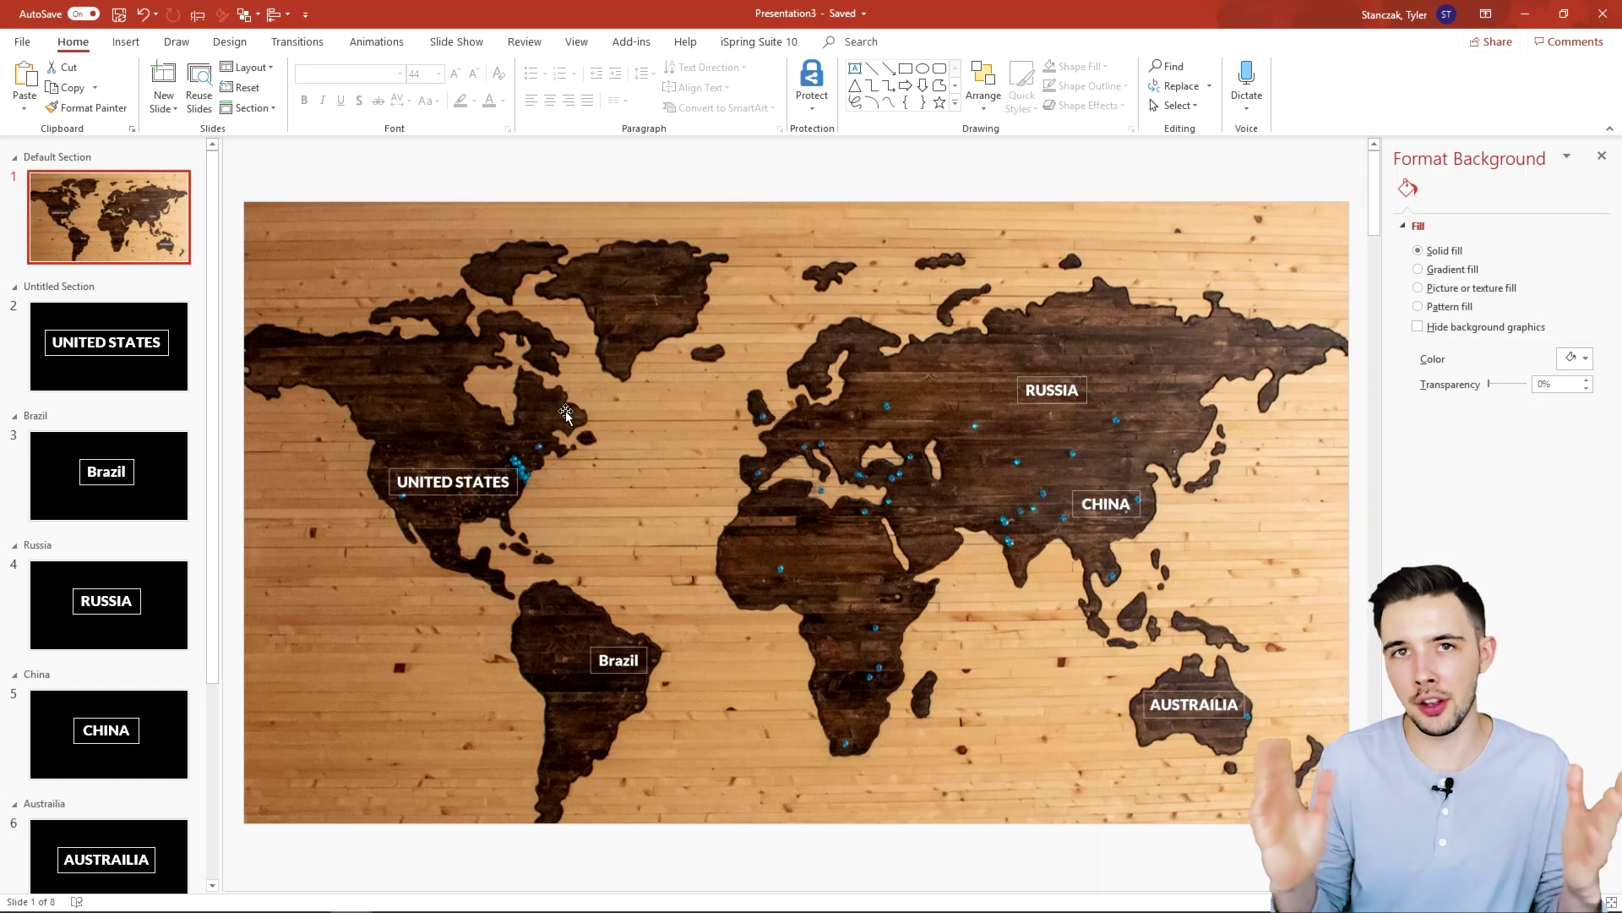
- Turn on Return to Zoom for the United States, Brazil, China and Australia zooms on the world map
click(529, 450)
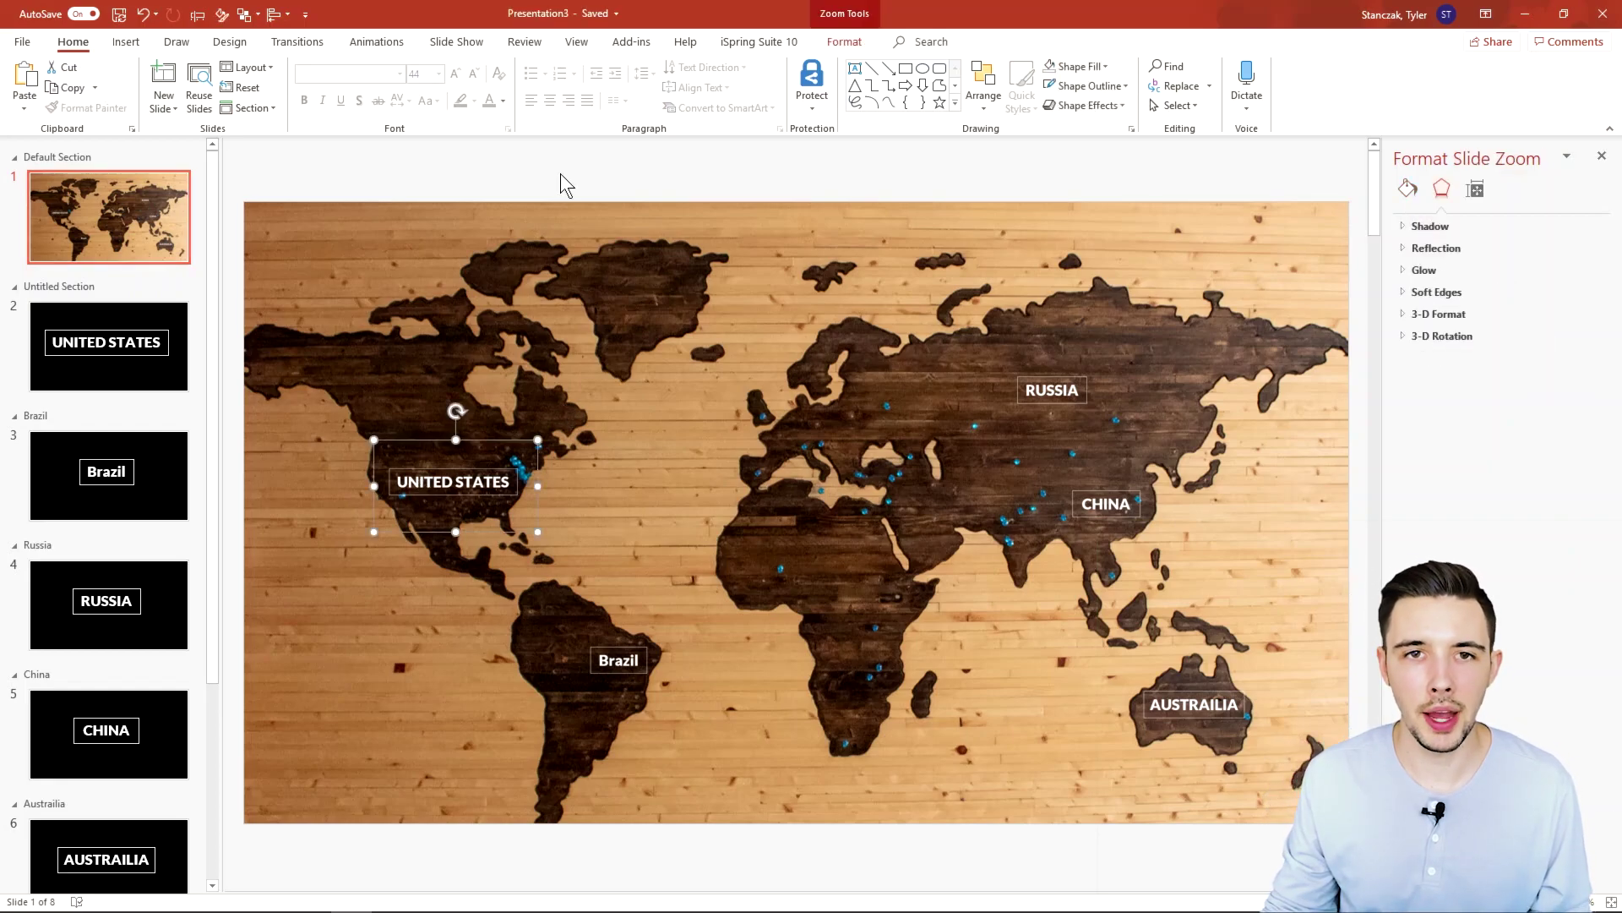
click(839, 38)
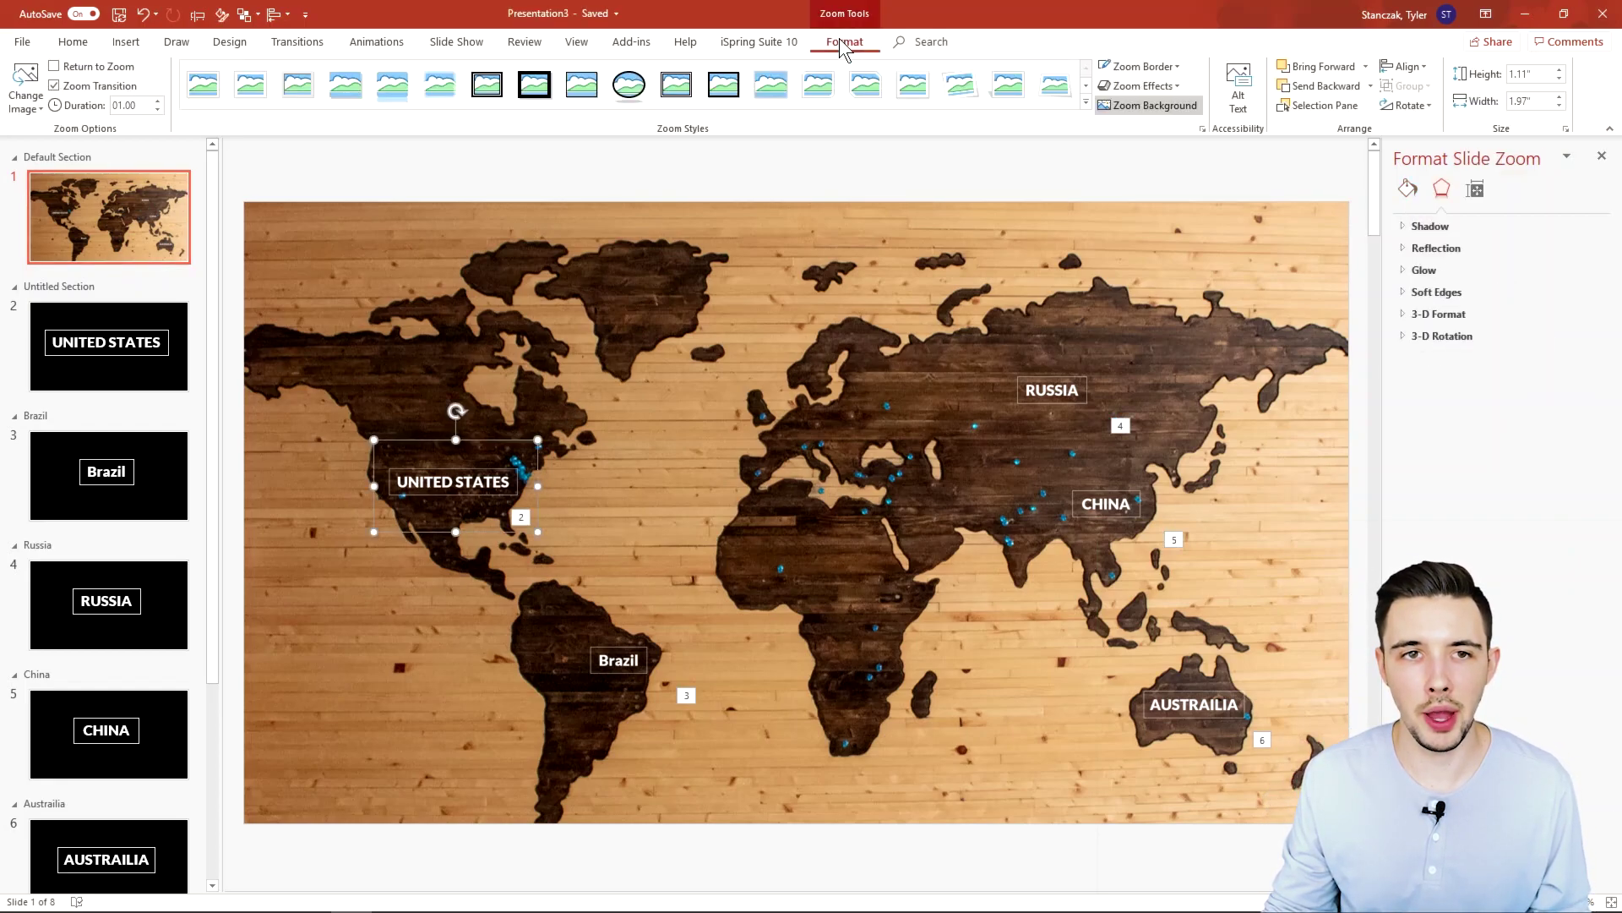
click(95, 67)
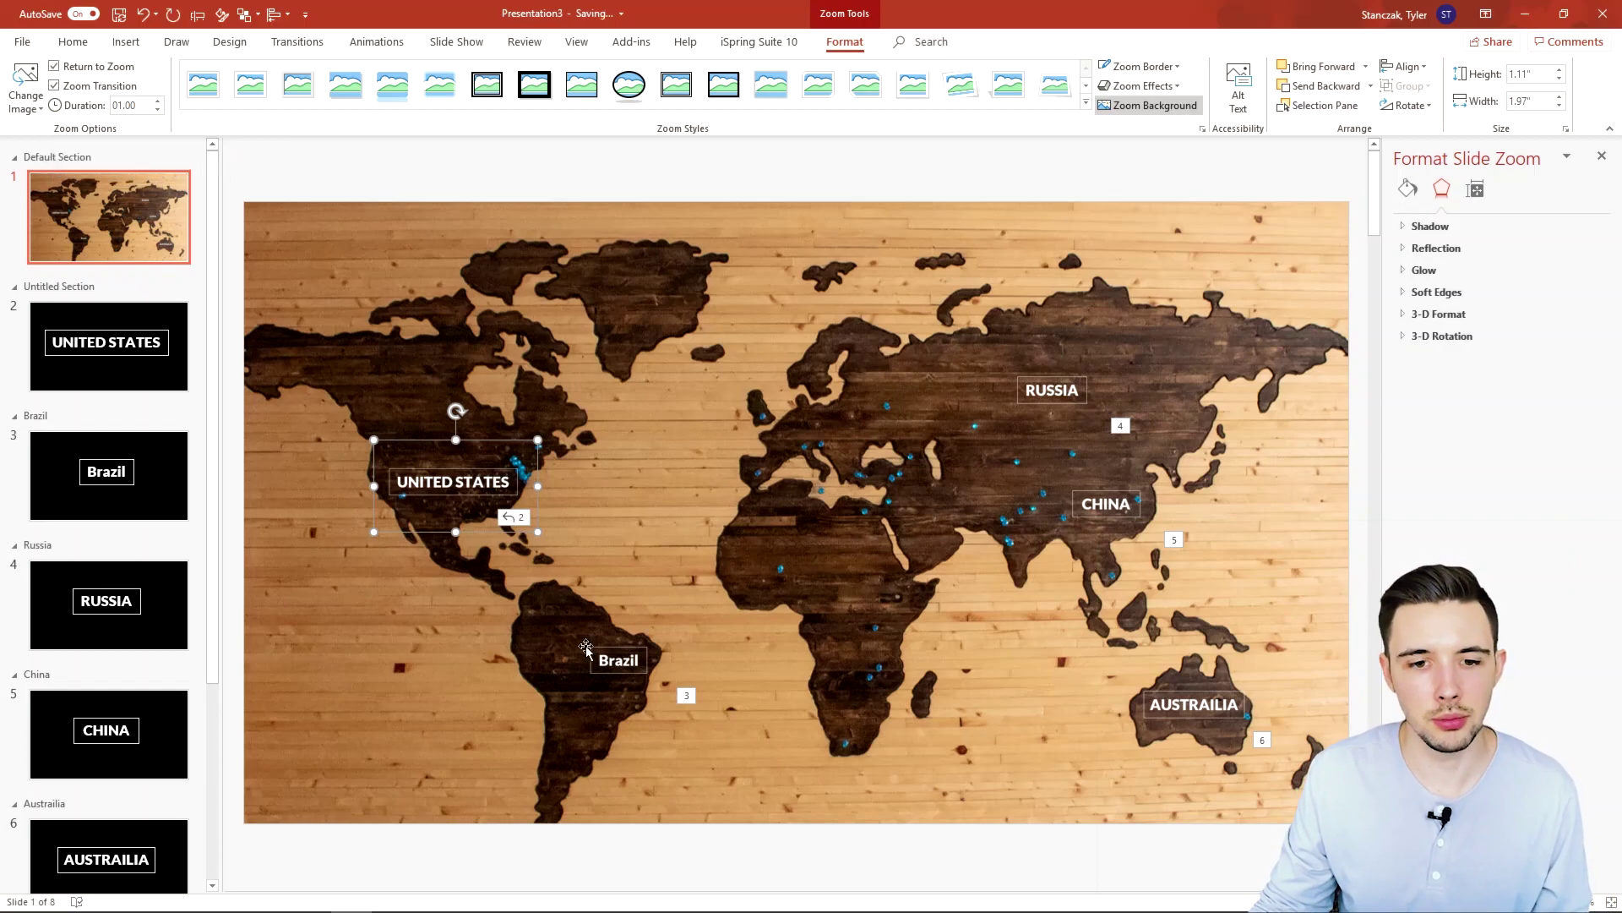
click(589, 651)
click(95, 67)
click(1044, 473)
click(95, 68)
click(1207, 691)
click(95, 68)
click(1311, 662)
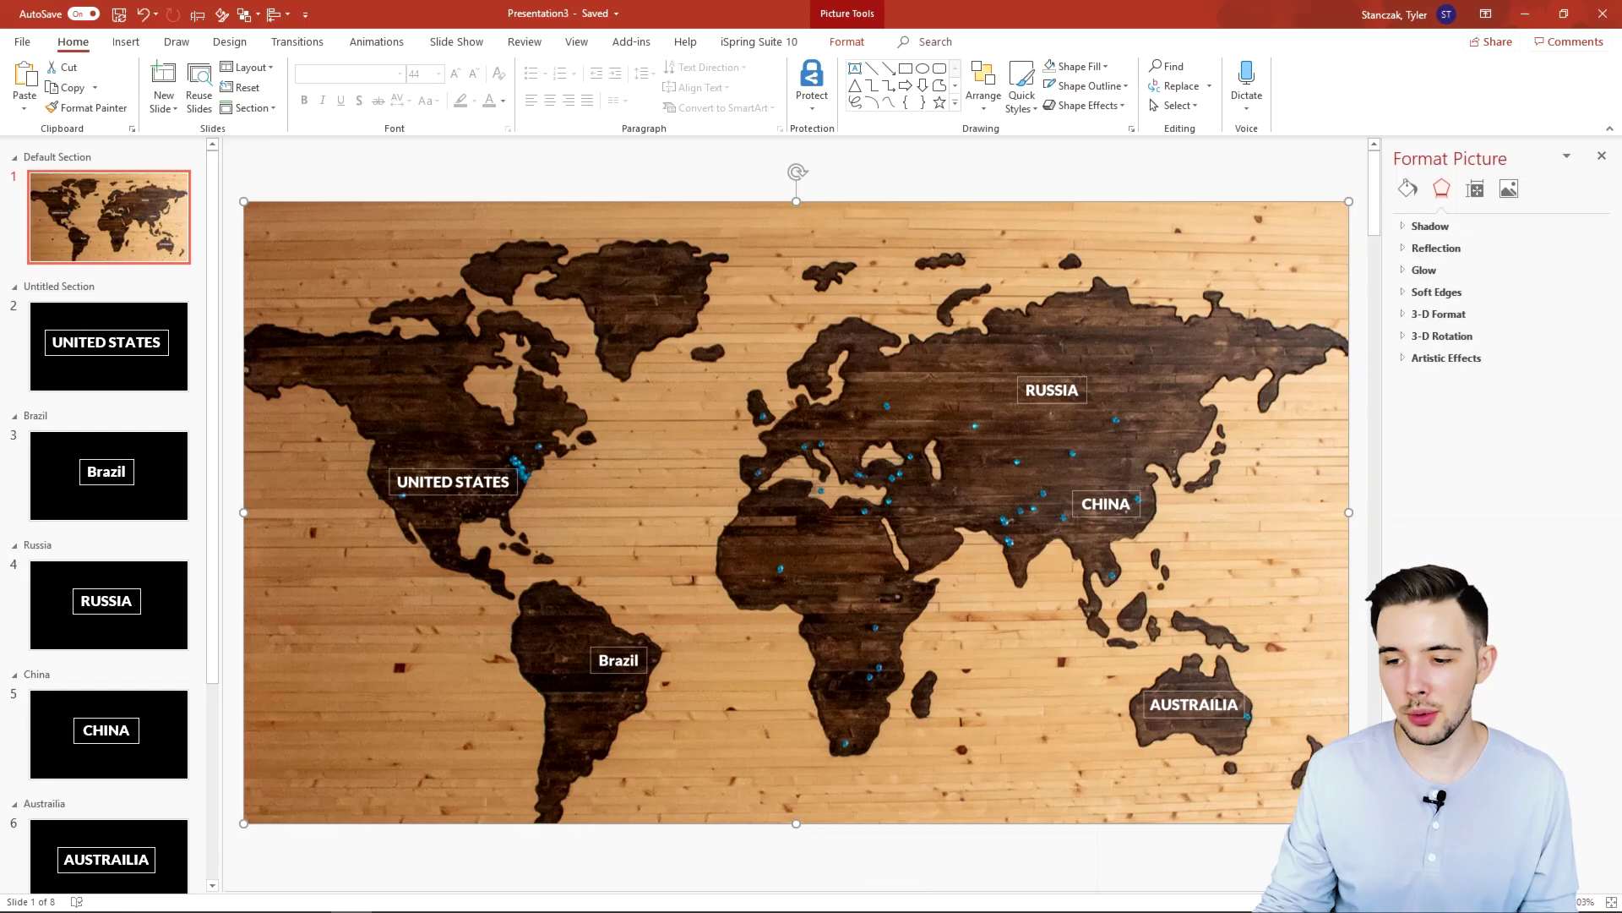
- Run the slide show: zoom into United States, back out to the map, into Brazil, then exit
key(F5)
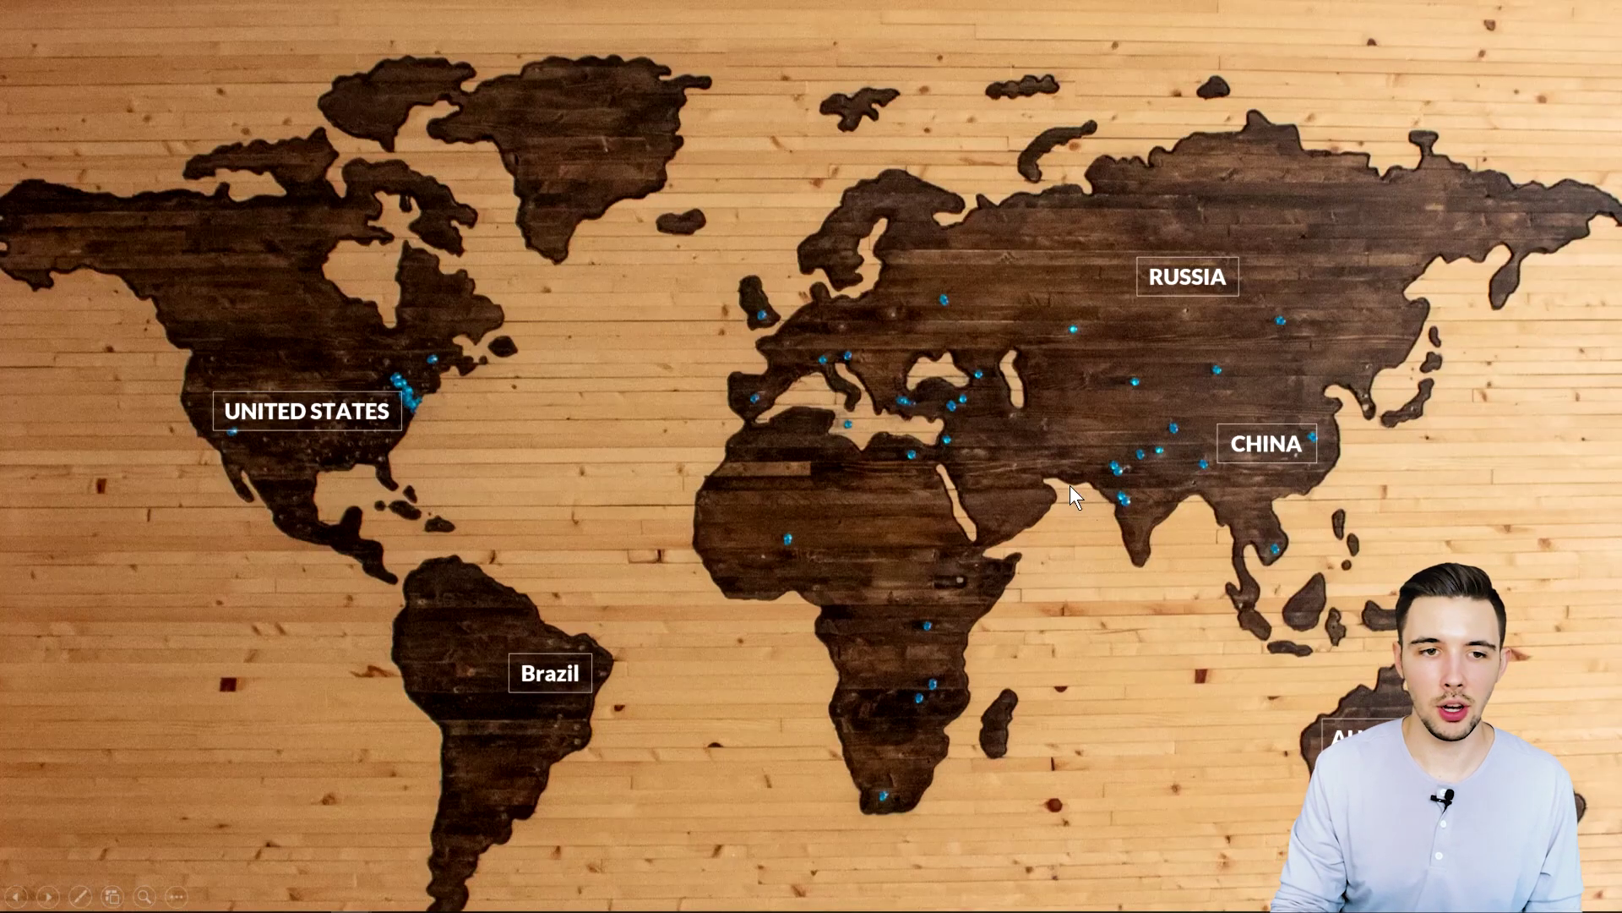
click(1070, 485)
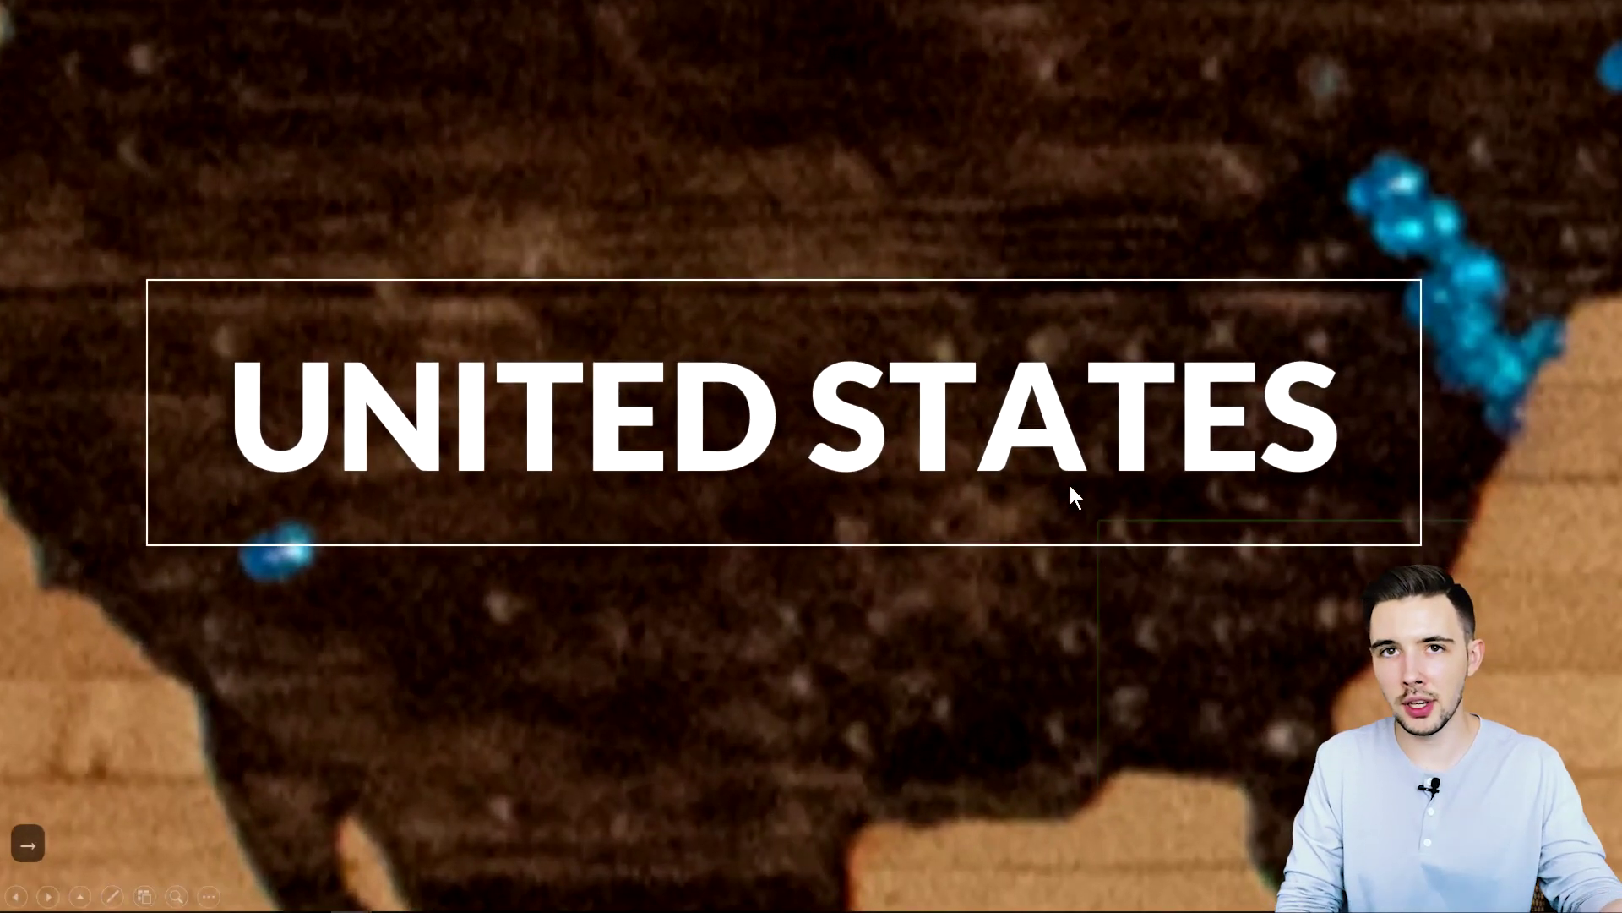
key(Right)
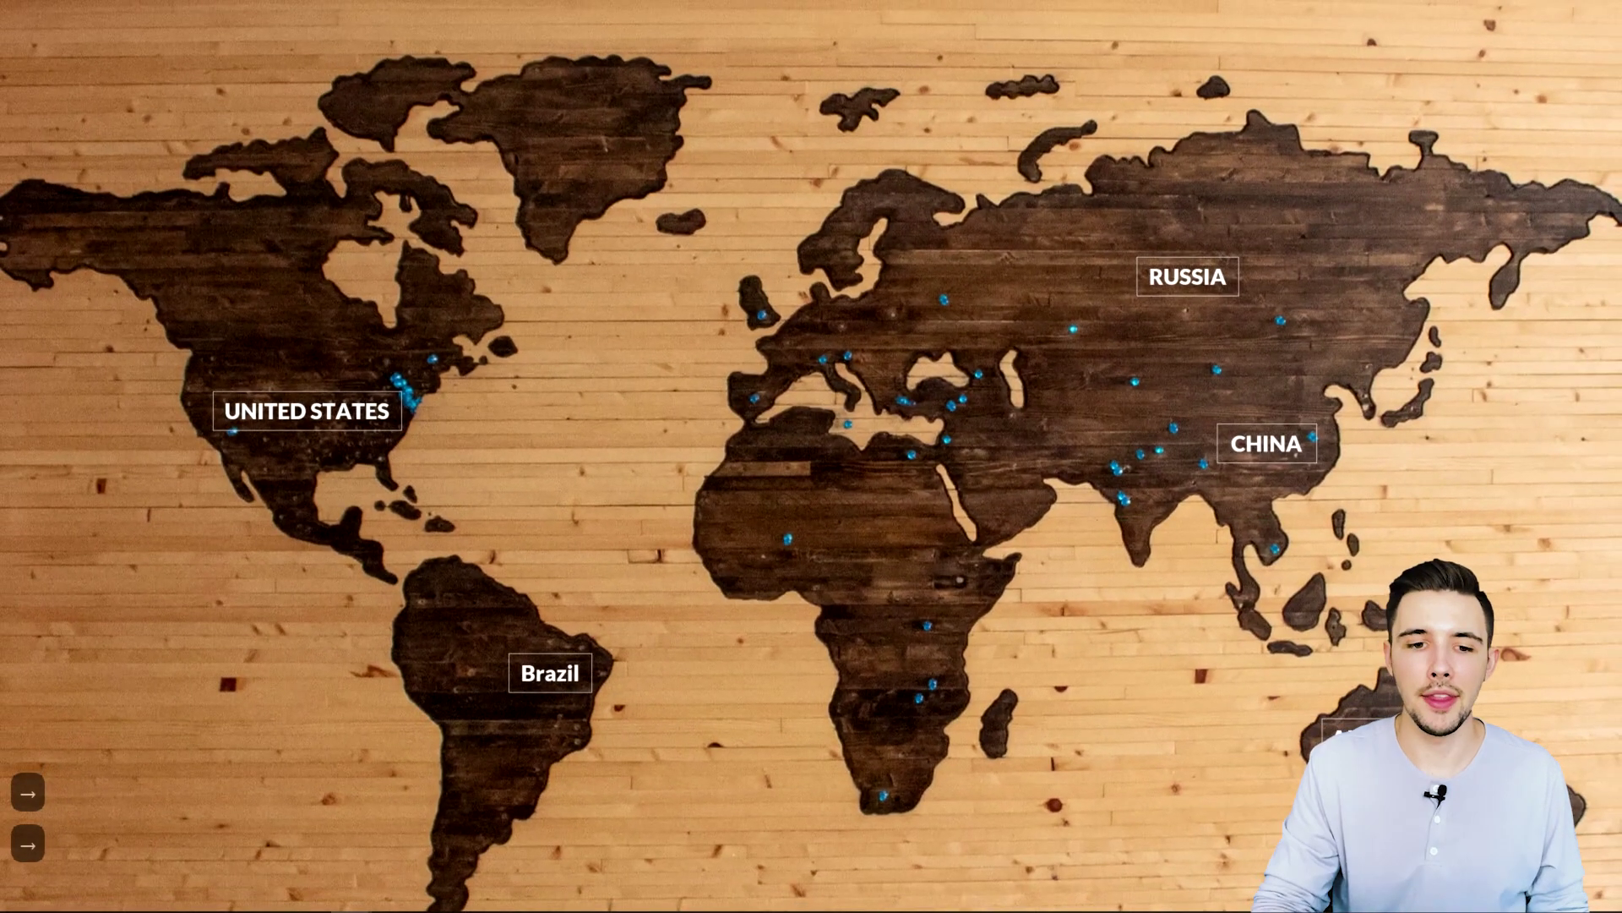
key(Right)
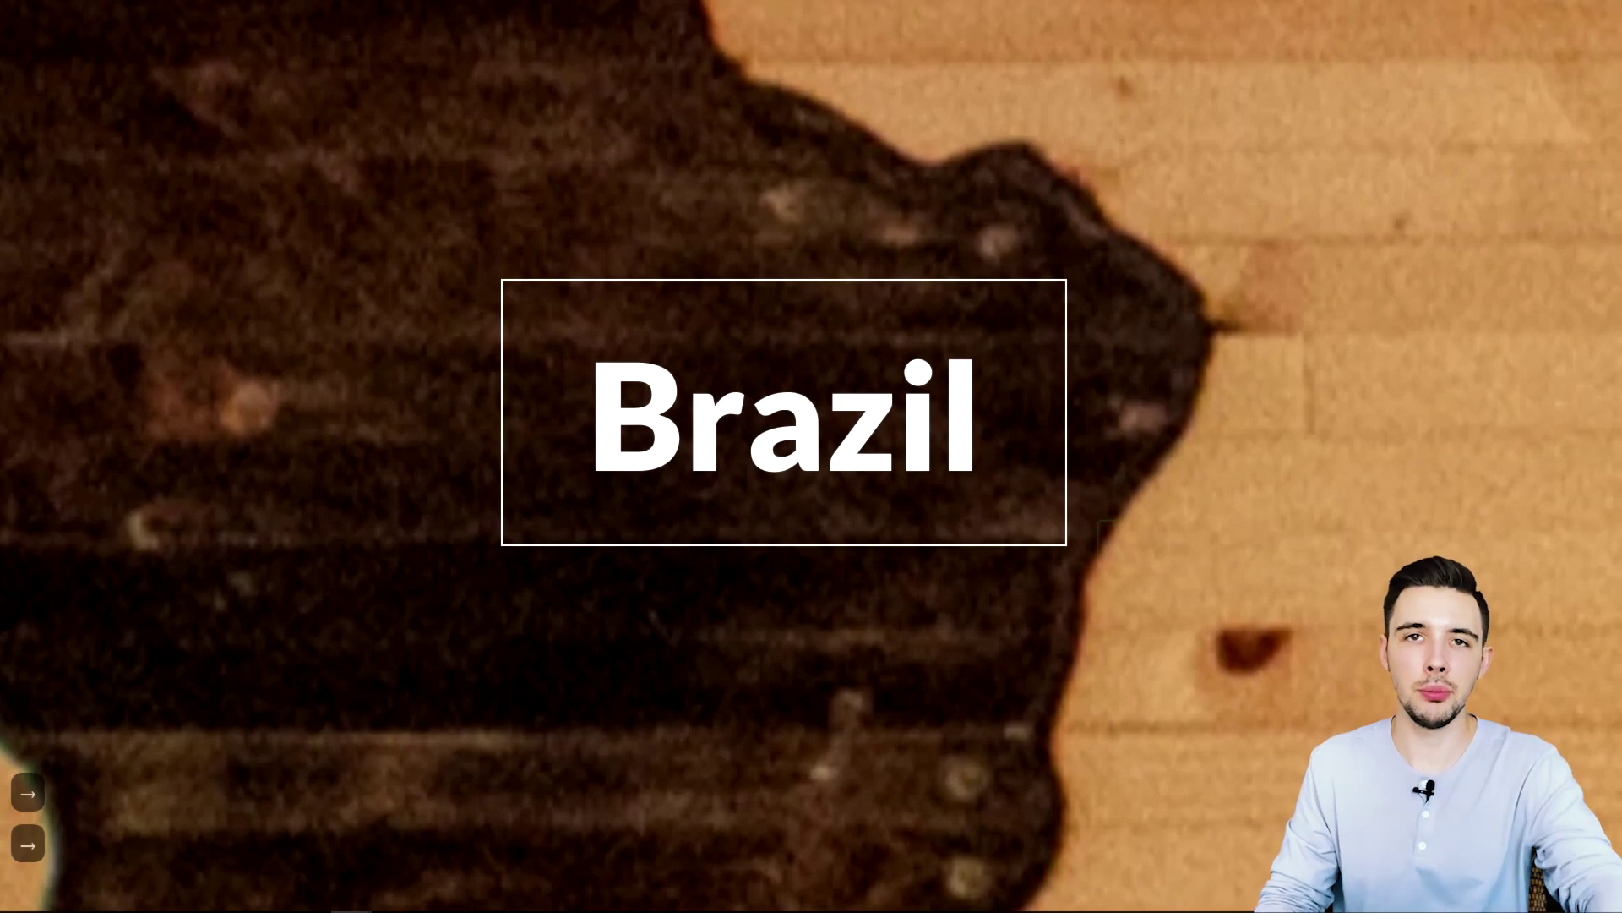
key(Escape)
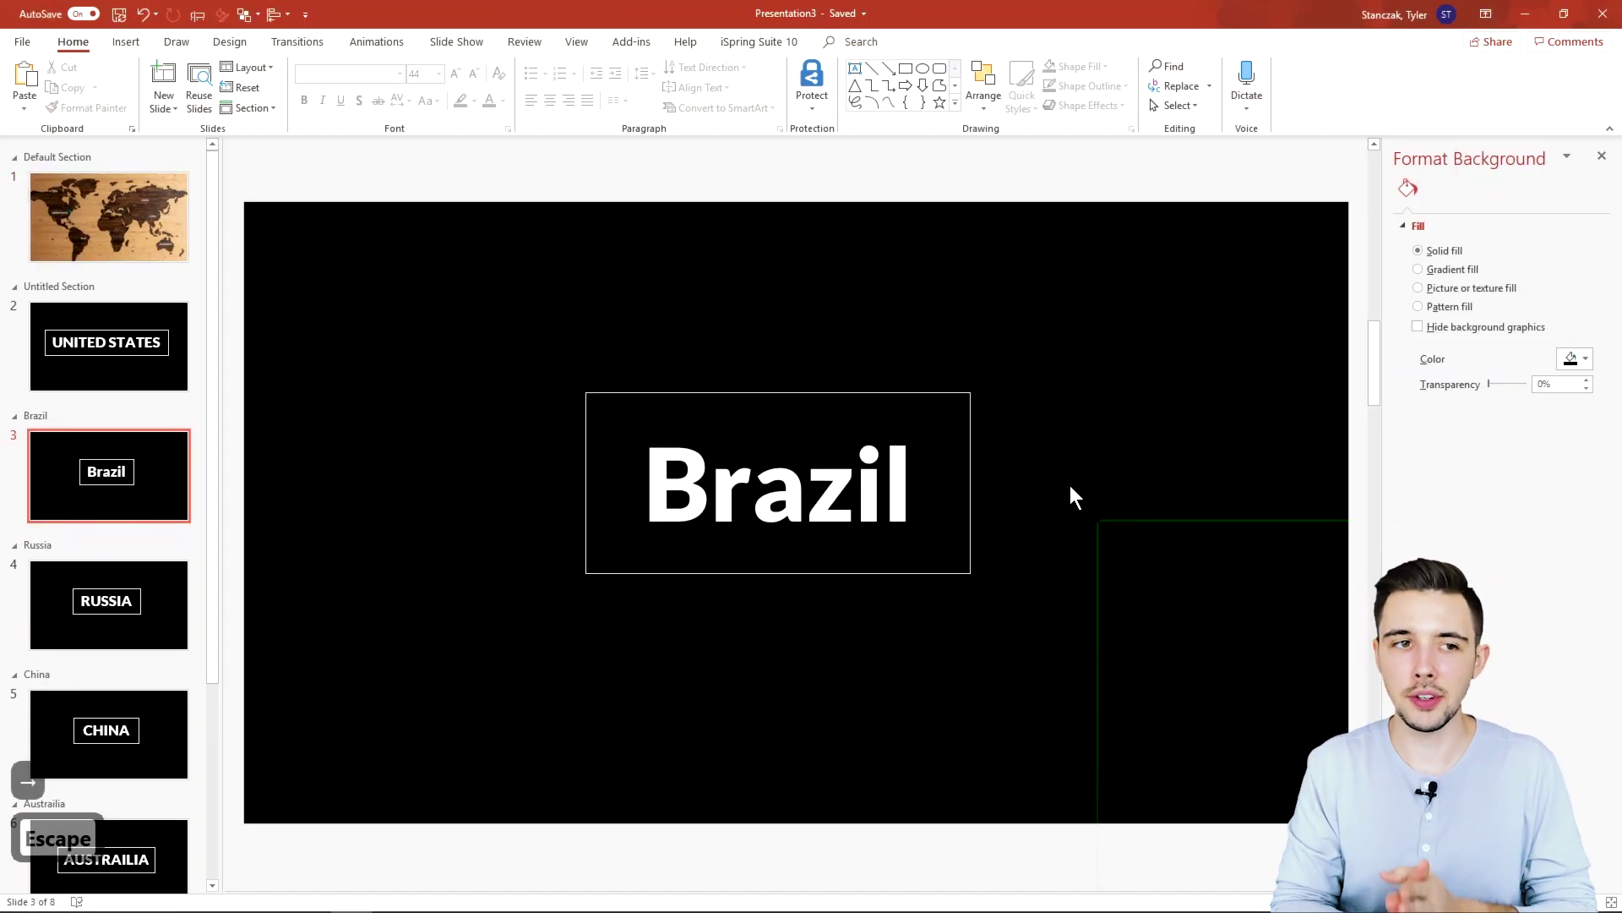
- On the world map slide, switch off Zoom Transition for the United States zoom
click(177, 201)
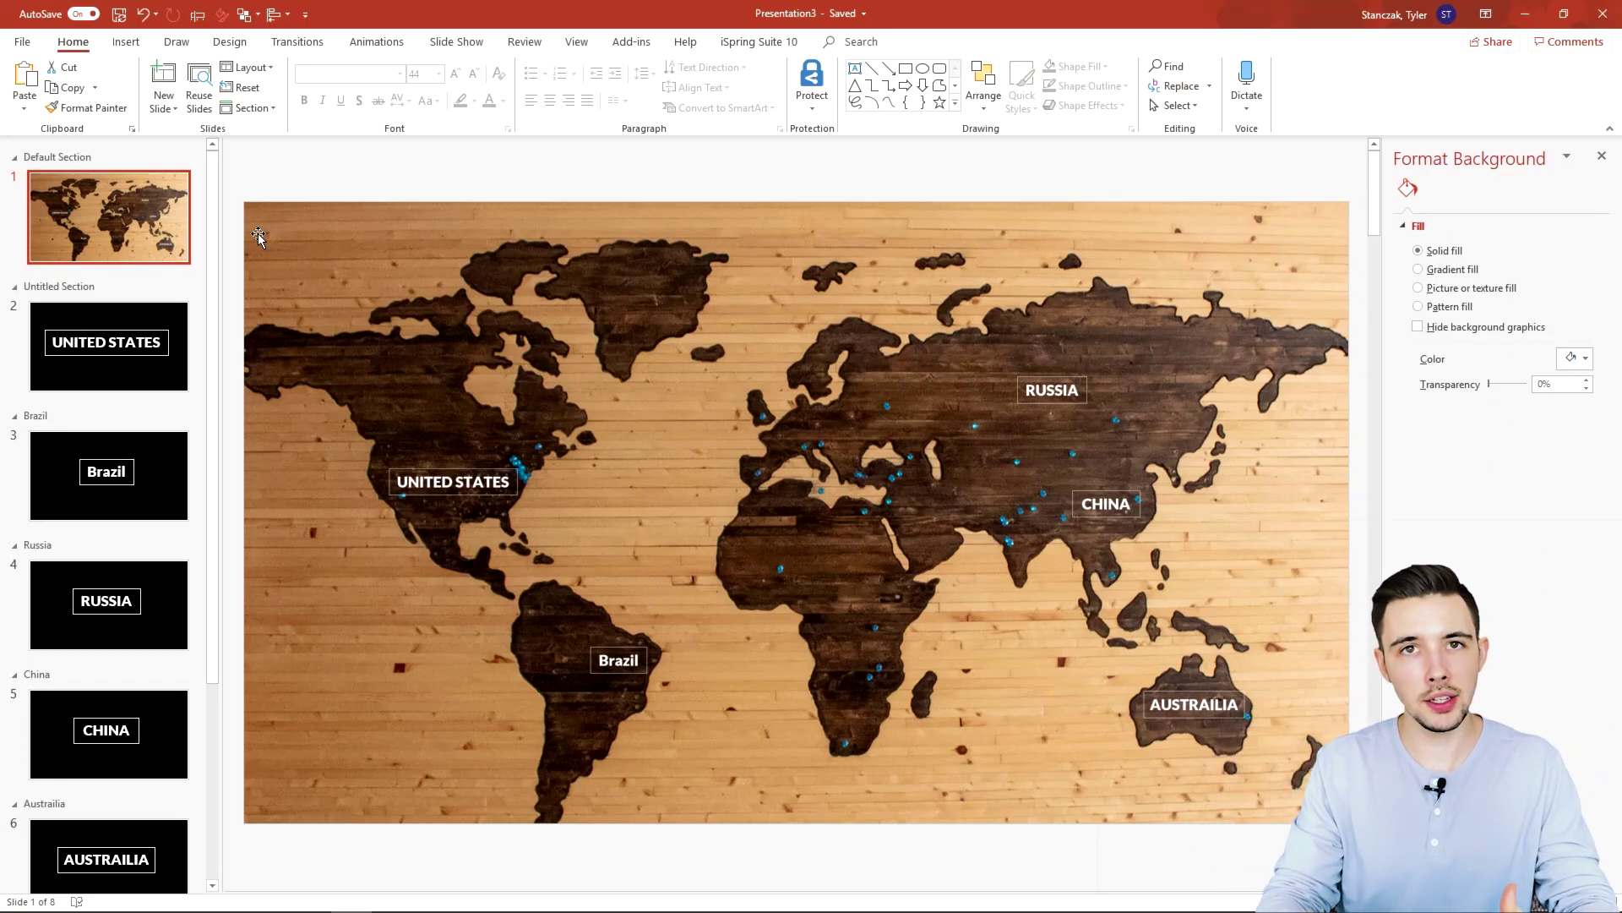
click(435, 448)
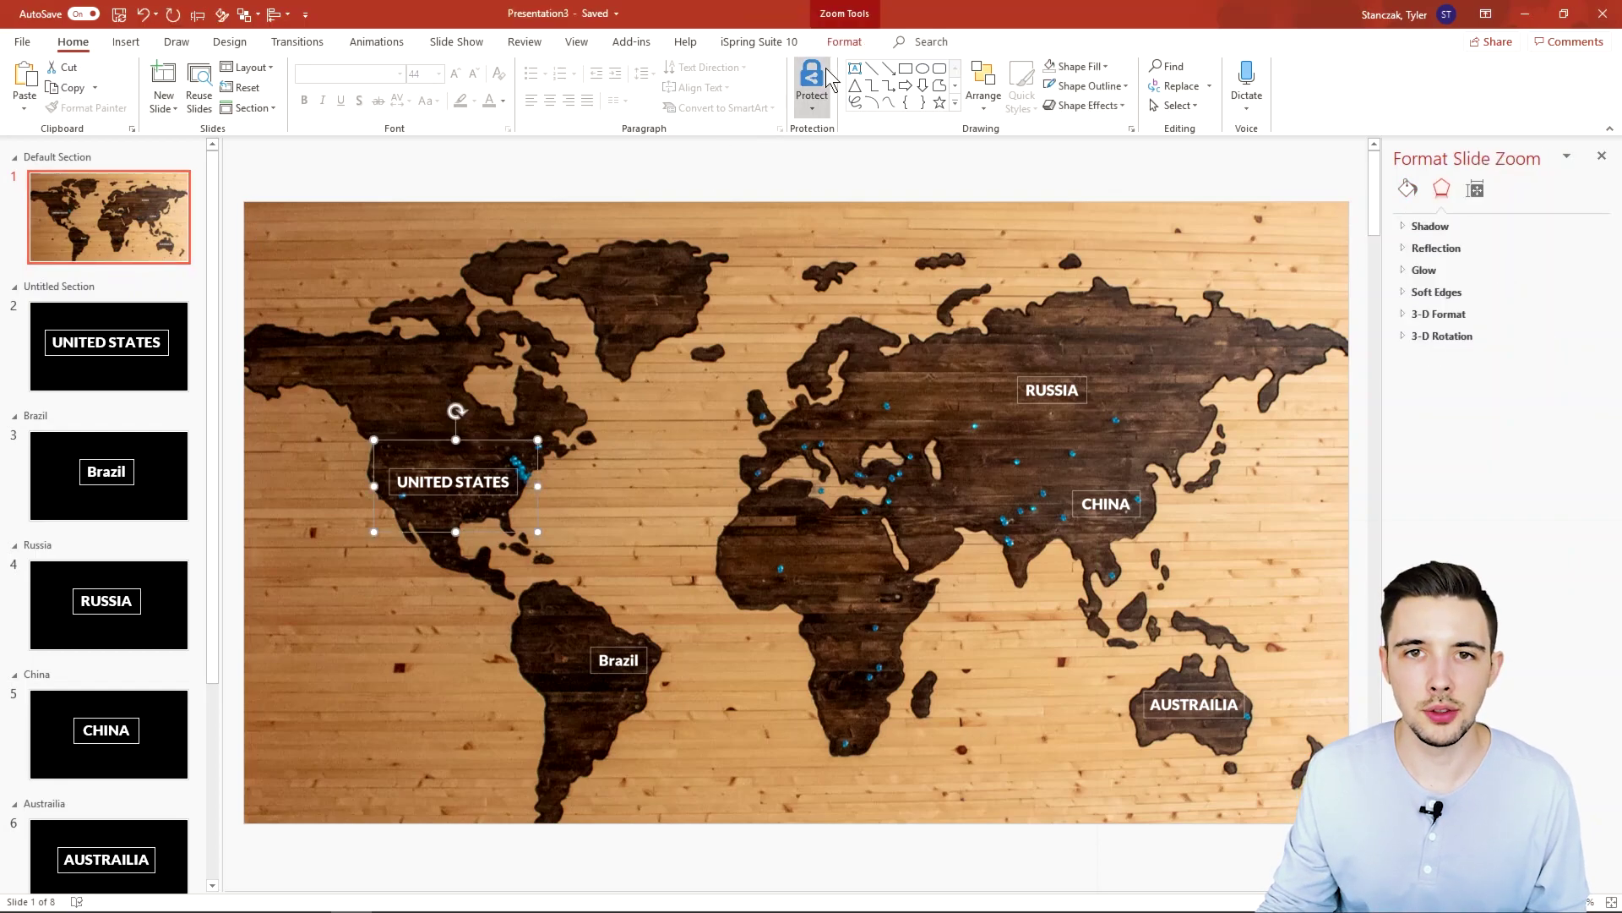
click(844, 42)
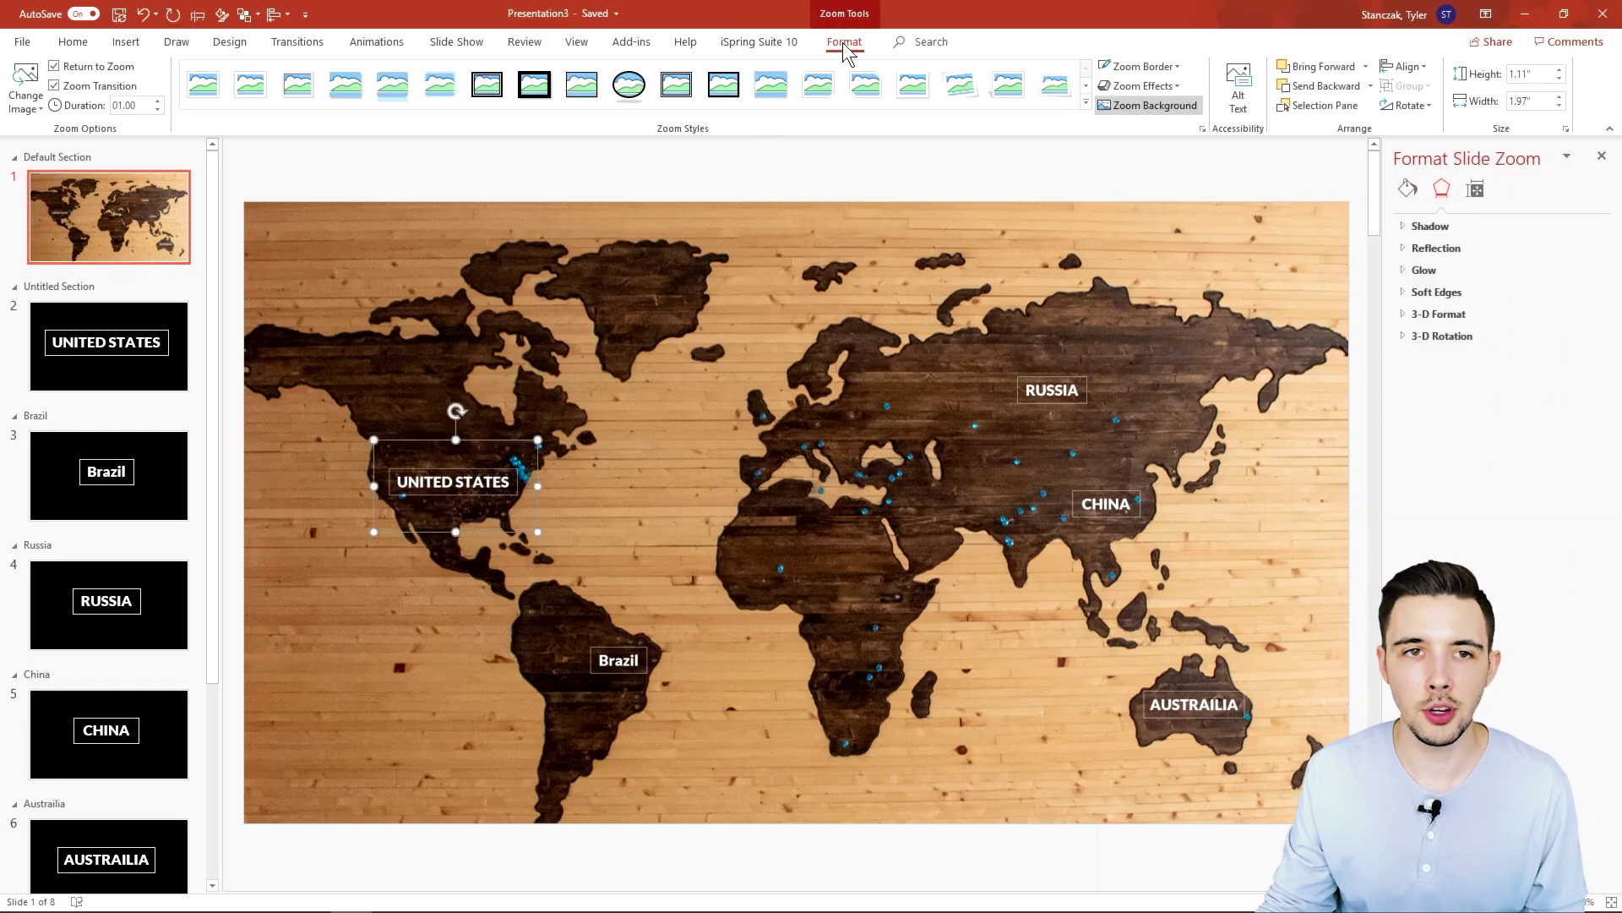
click(119, 88)
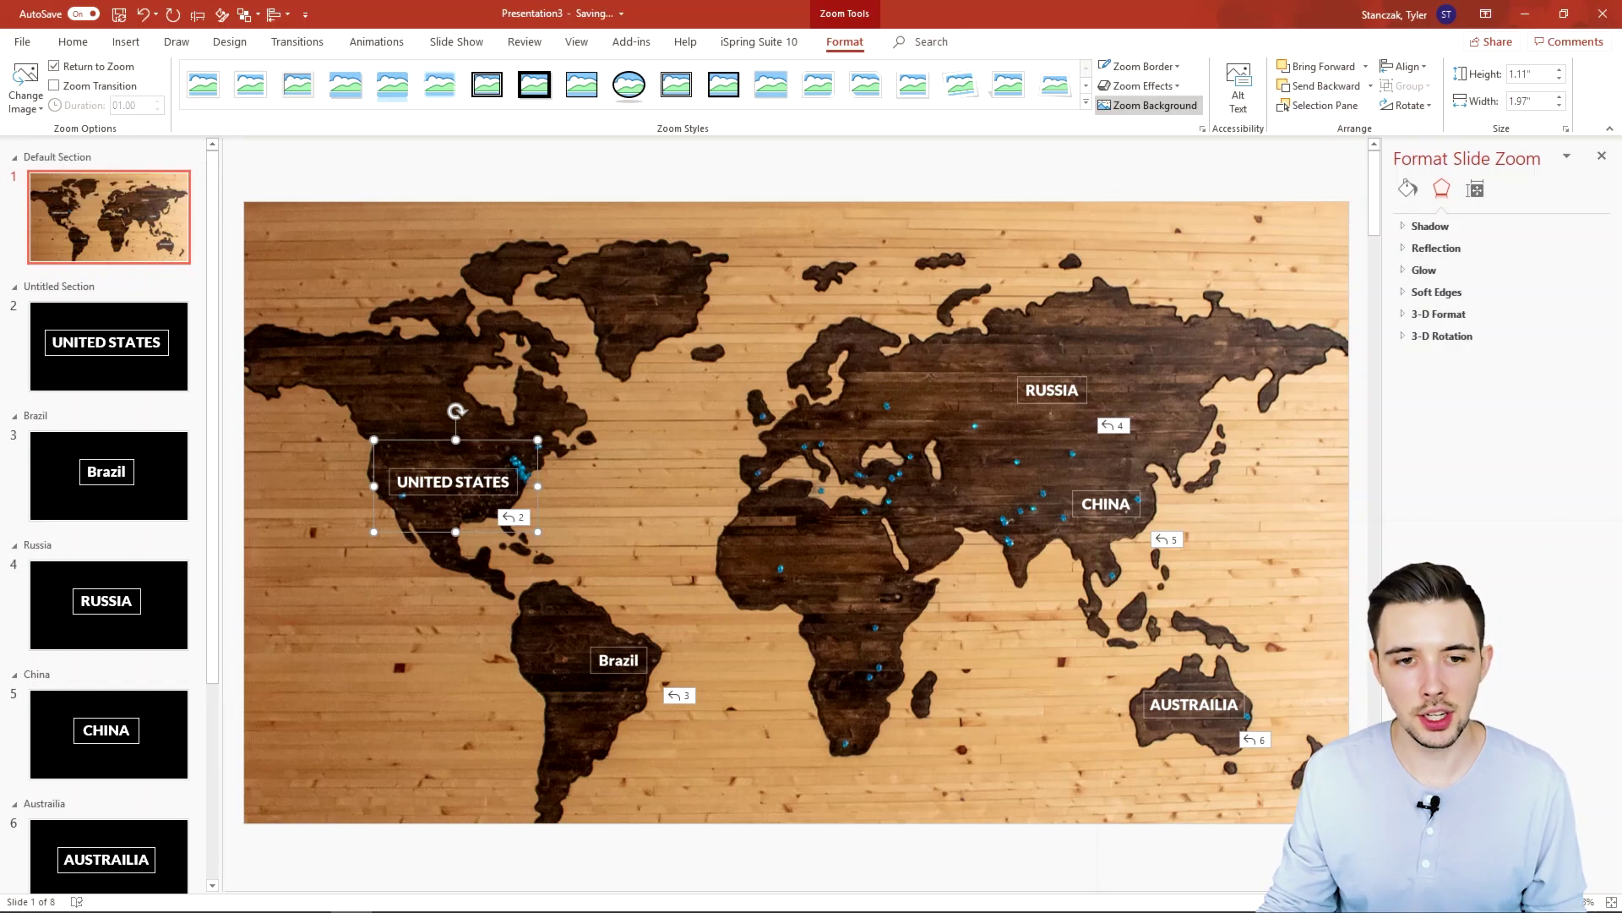
click(596, 691)
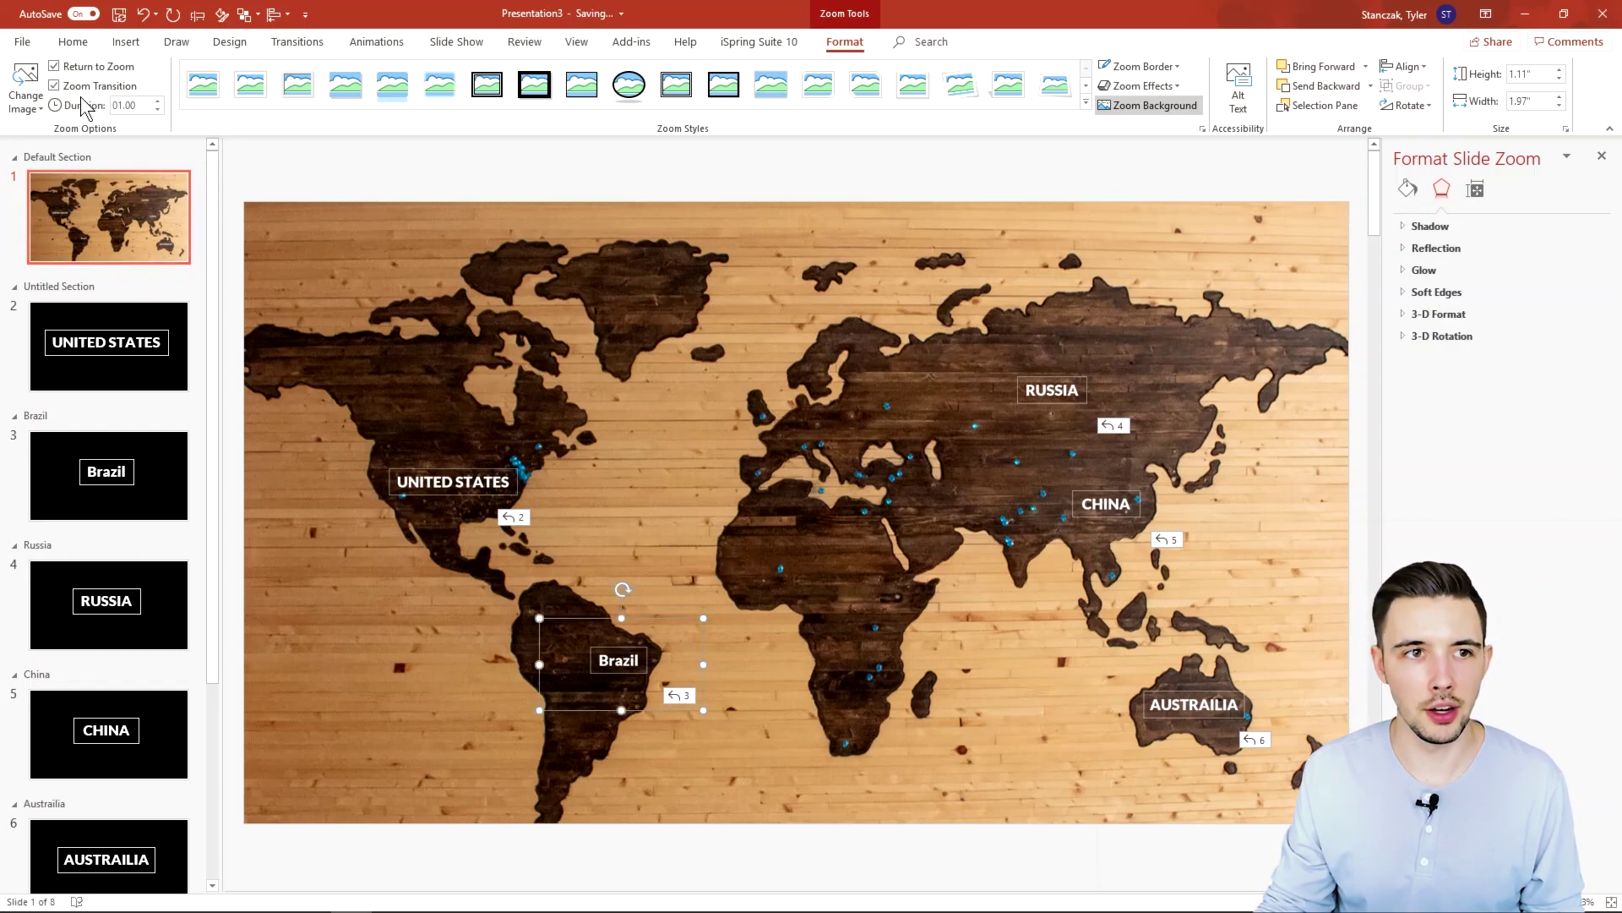
click(677, 509)
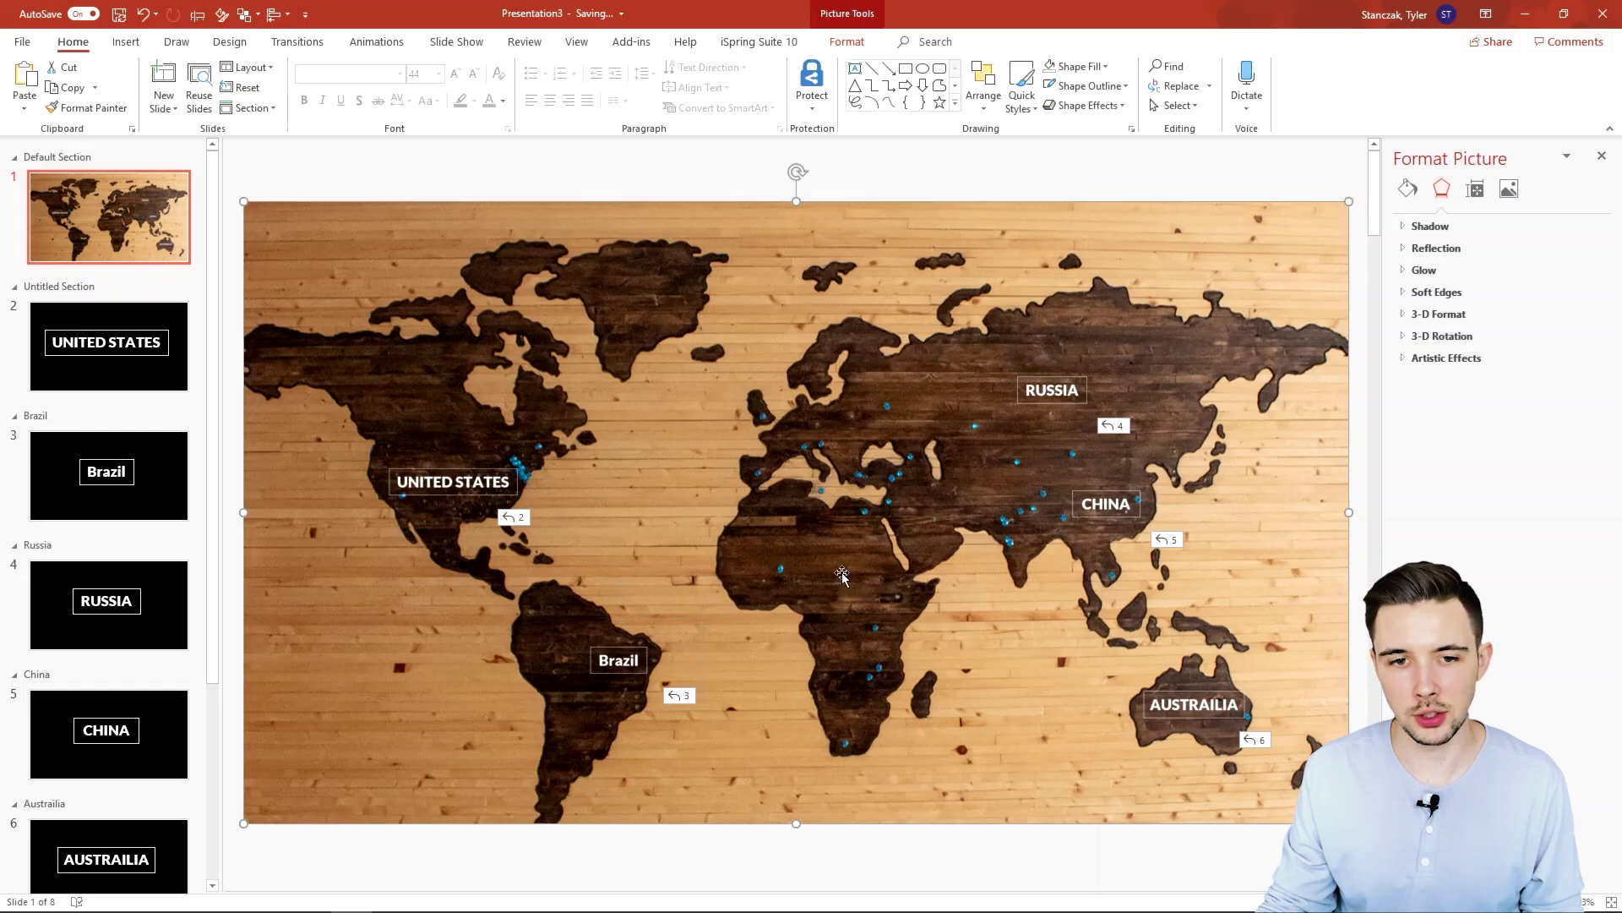
key(F5)
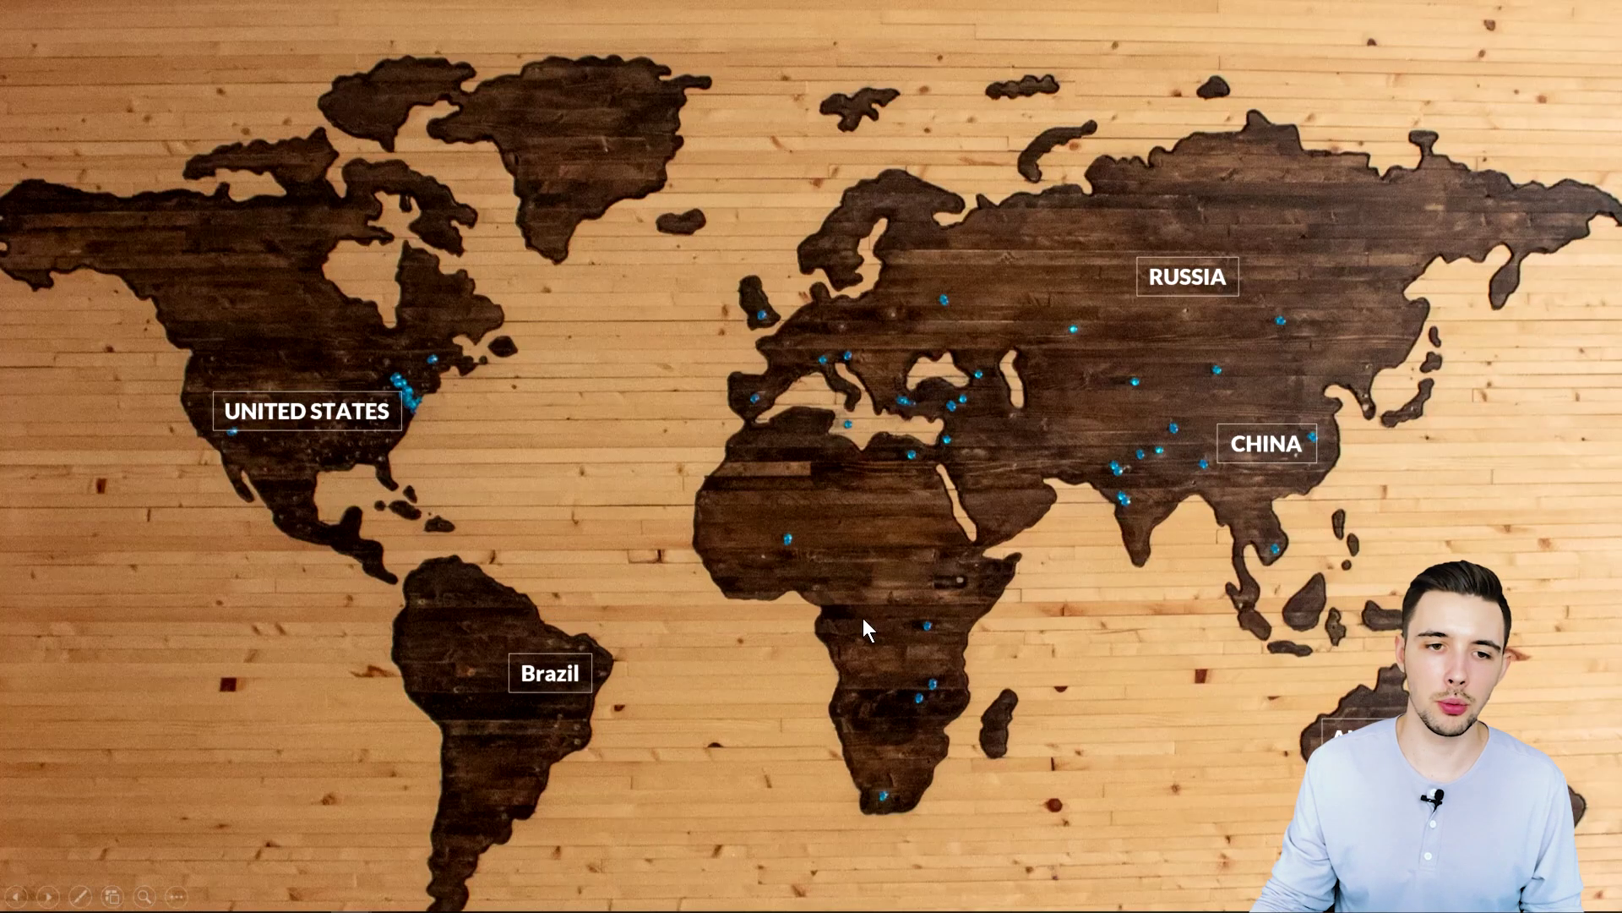
key(Right)
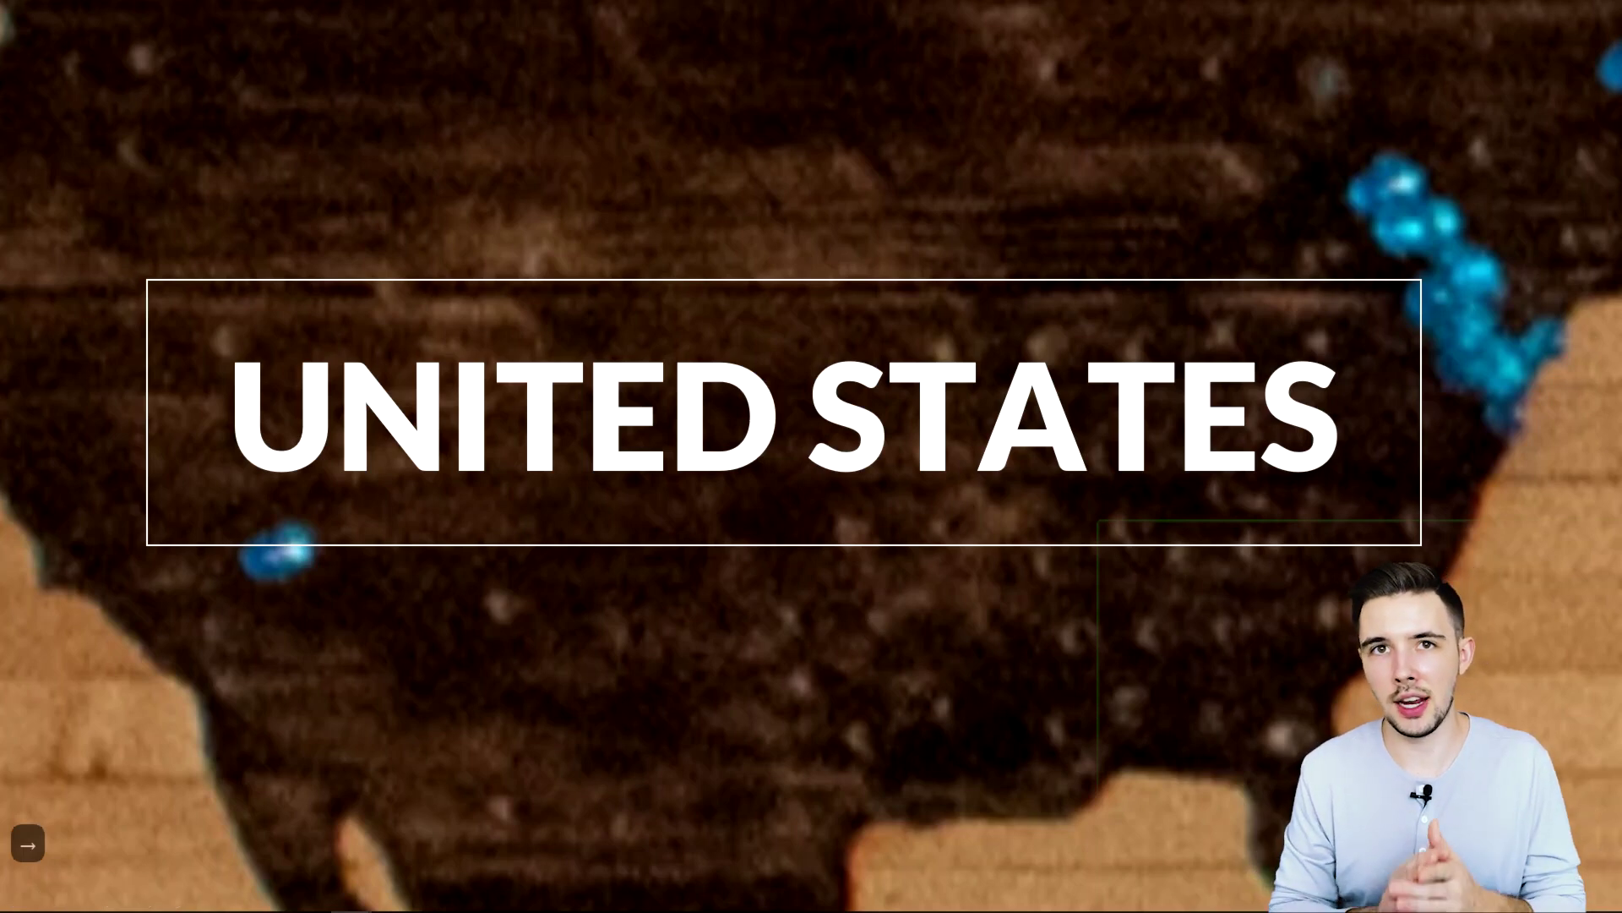
key(Right)
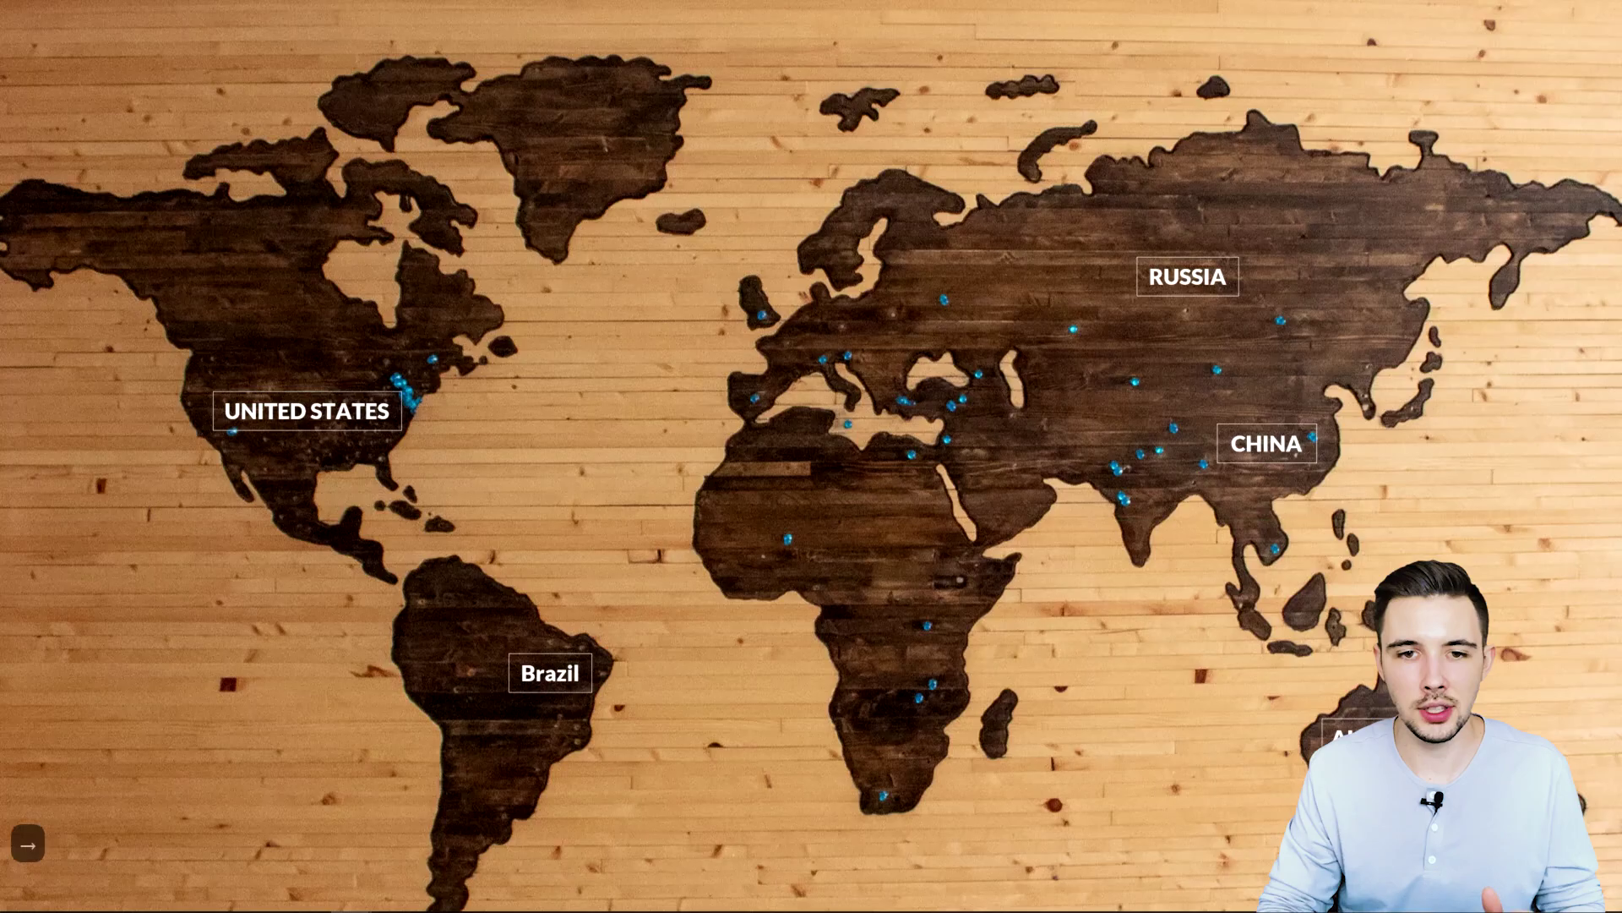
key(Right)
key(Escape)
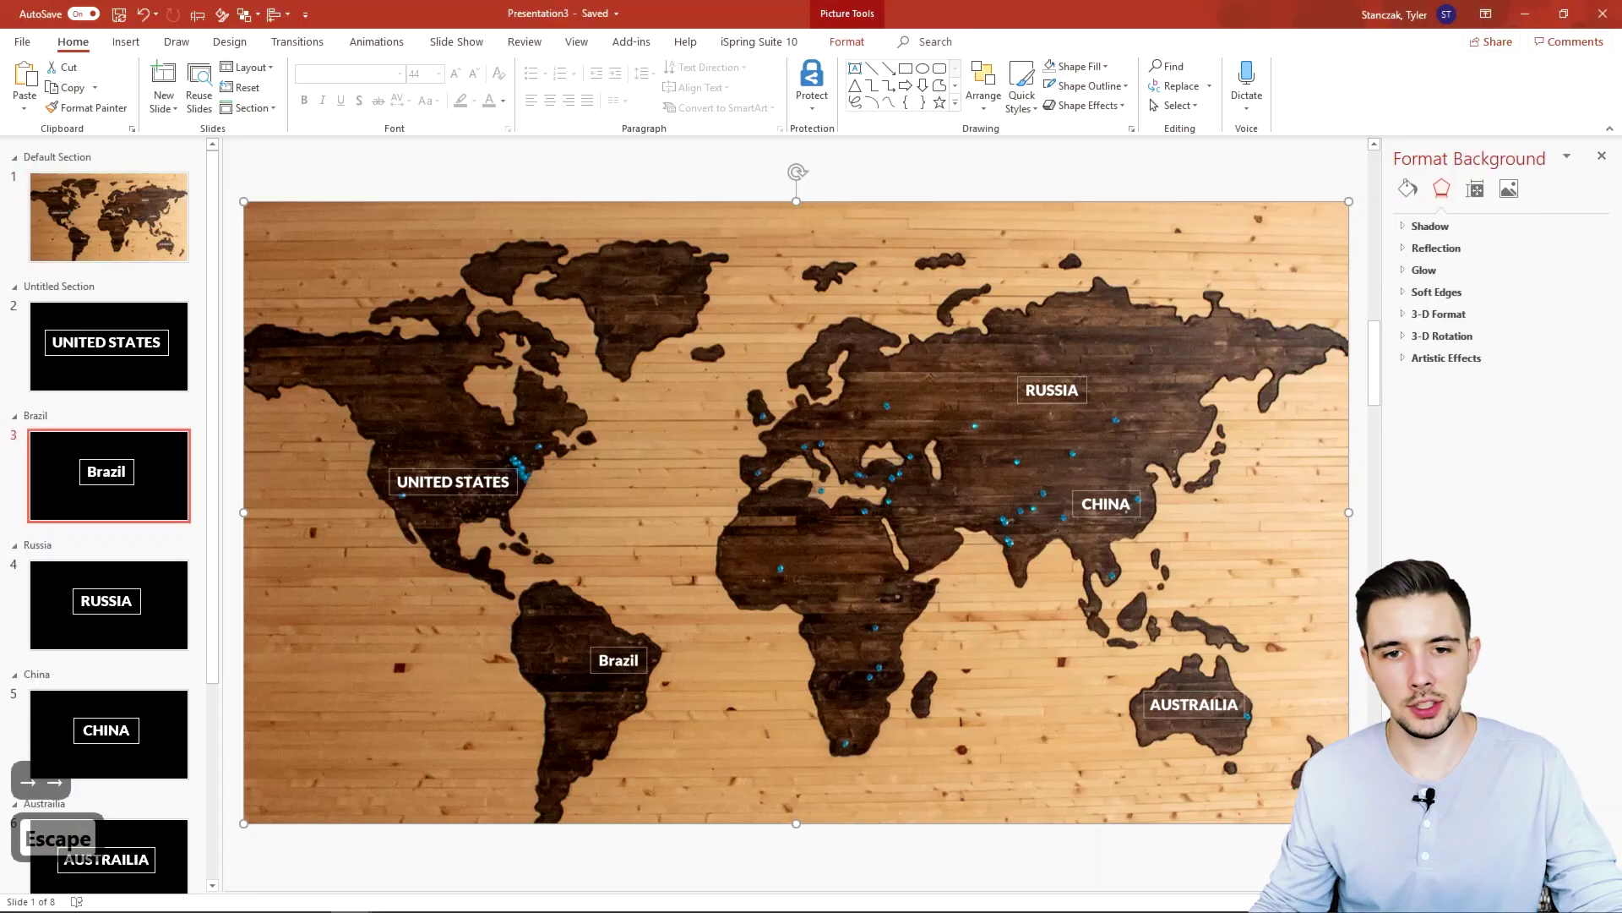
- On slide 1, select the United States zoom, undo the last change, then select the Brazil zoom
click(171, 255)
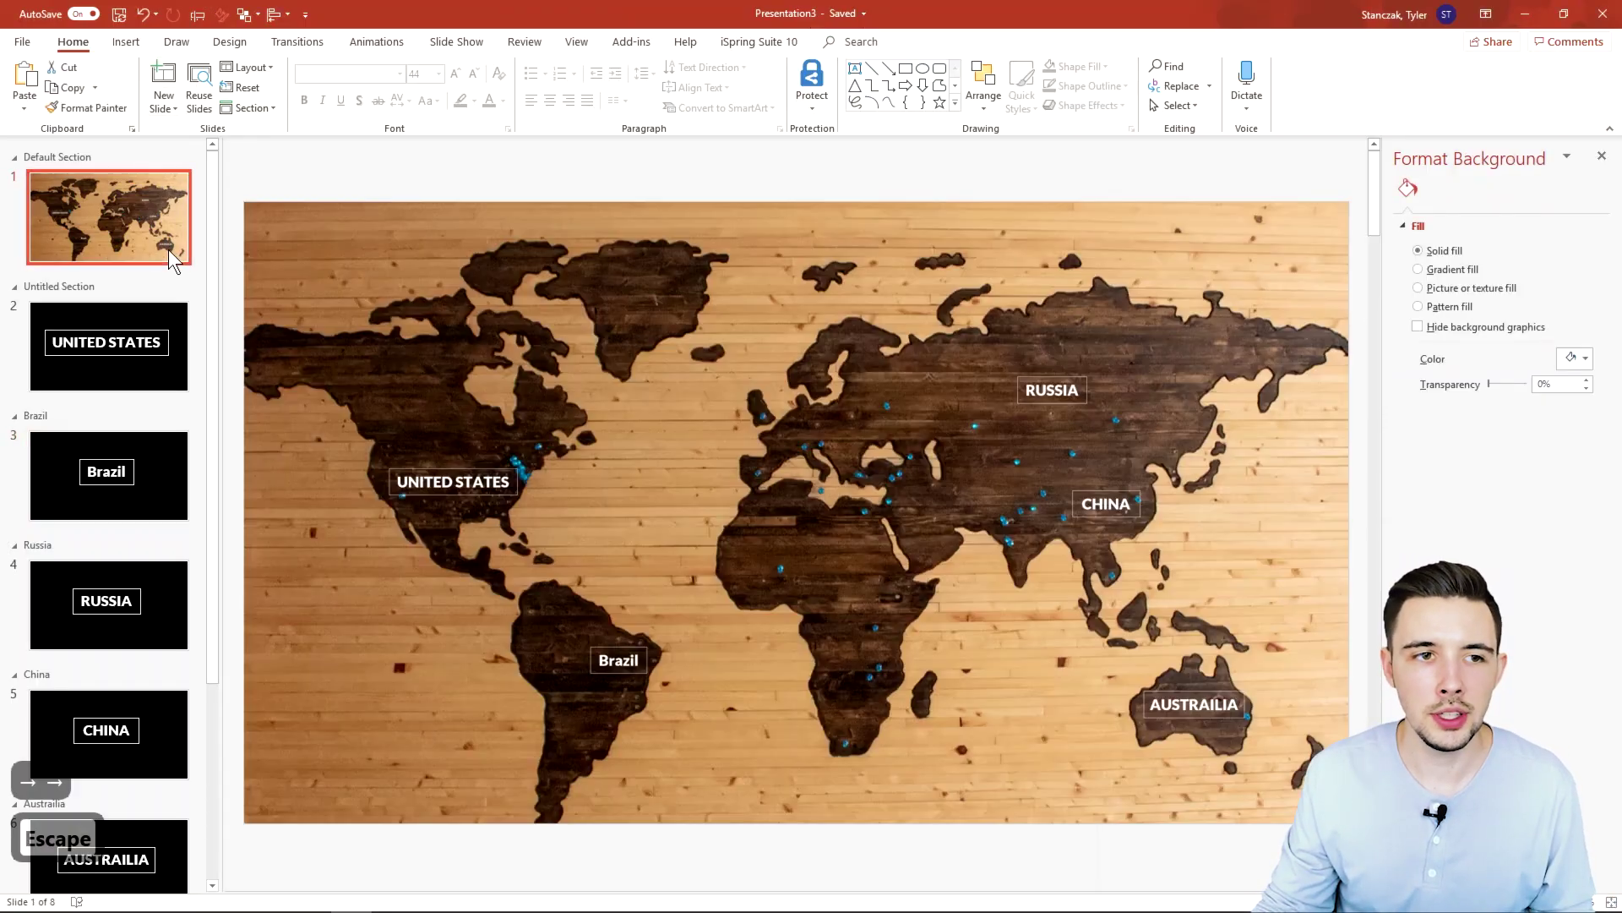
click(453, 485)
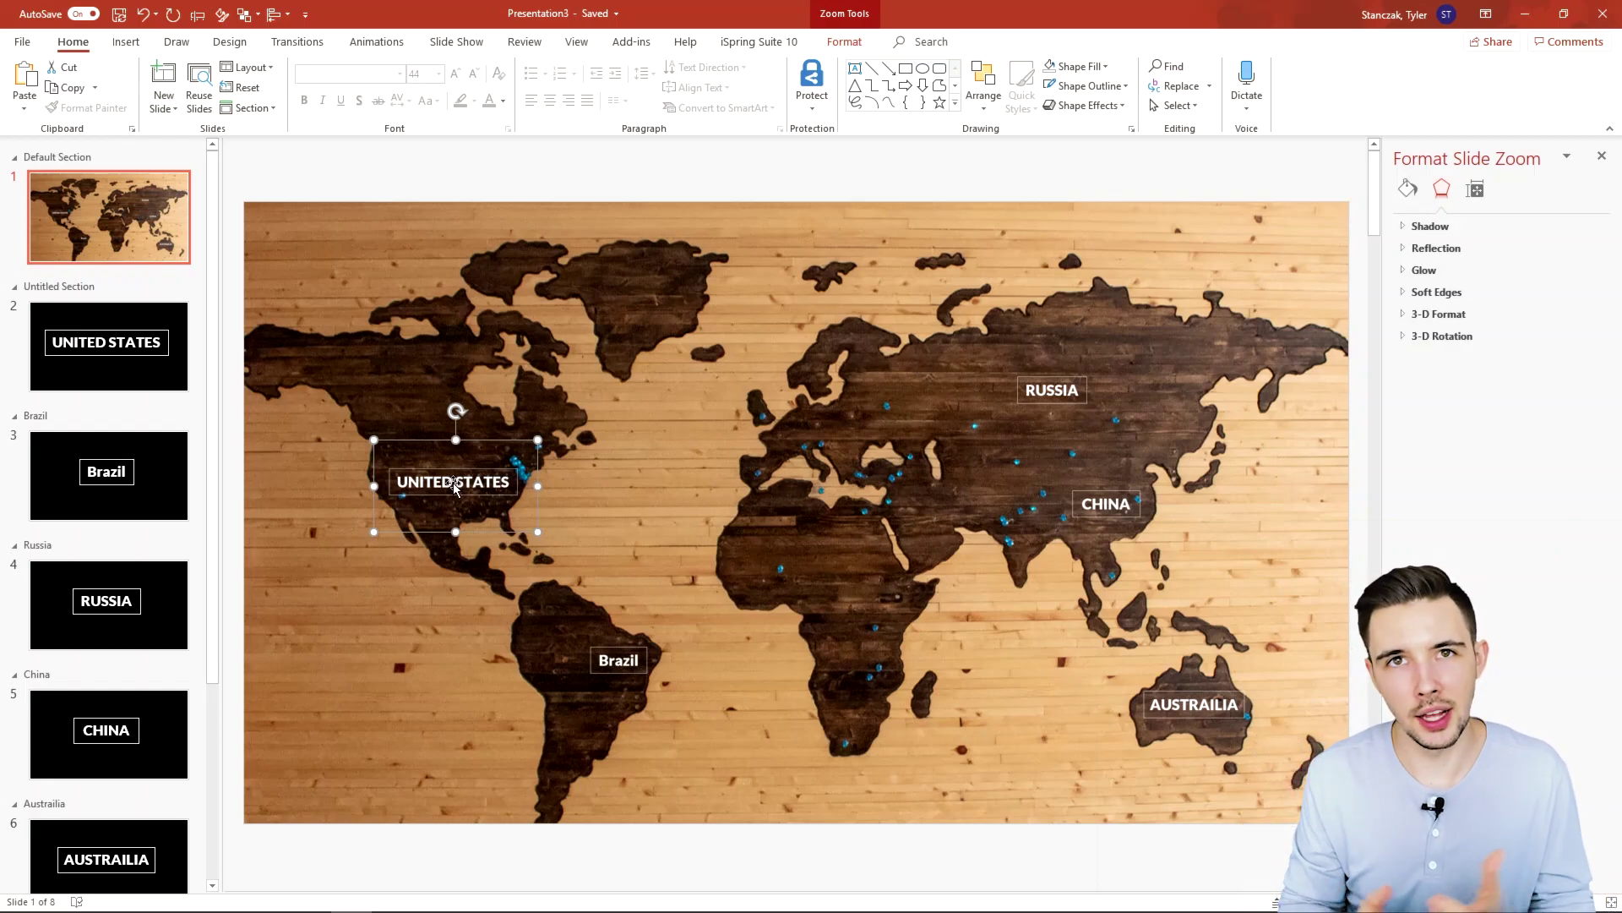
key(ctrl+z)
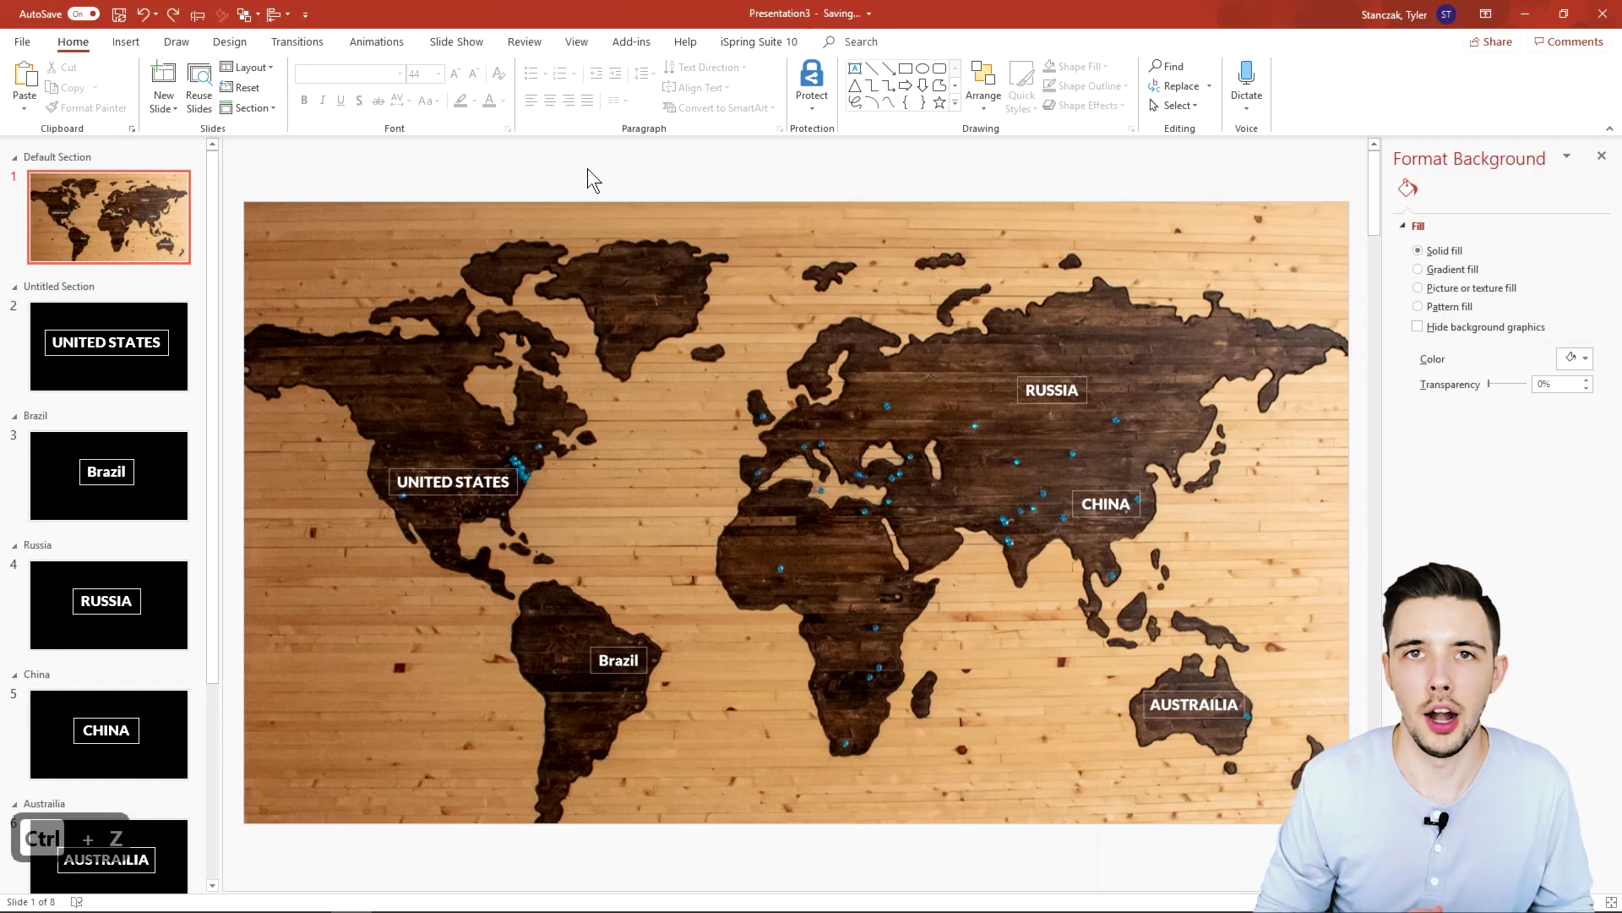
click(478, 494)
click(642, 664)
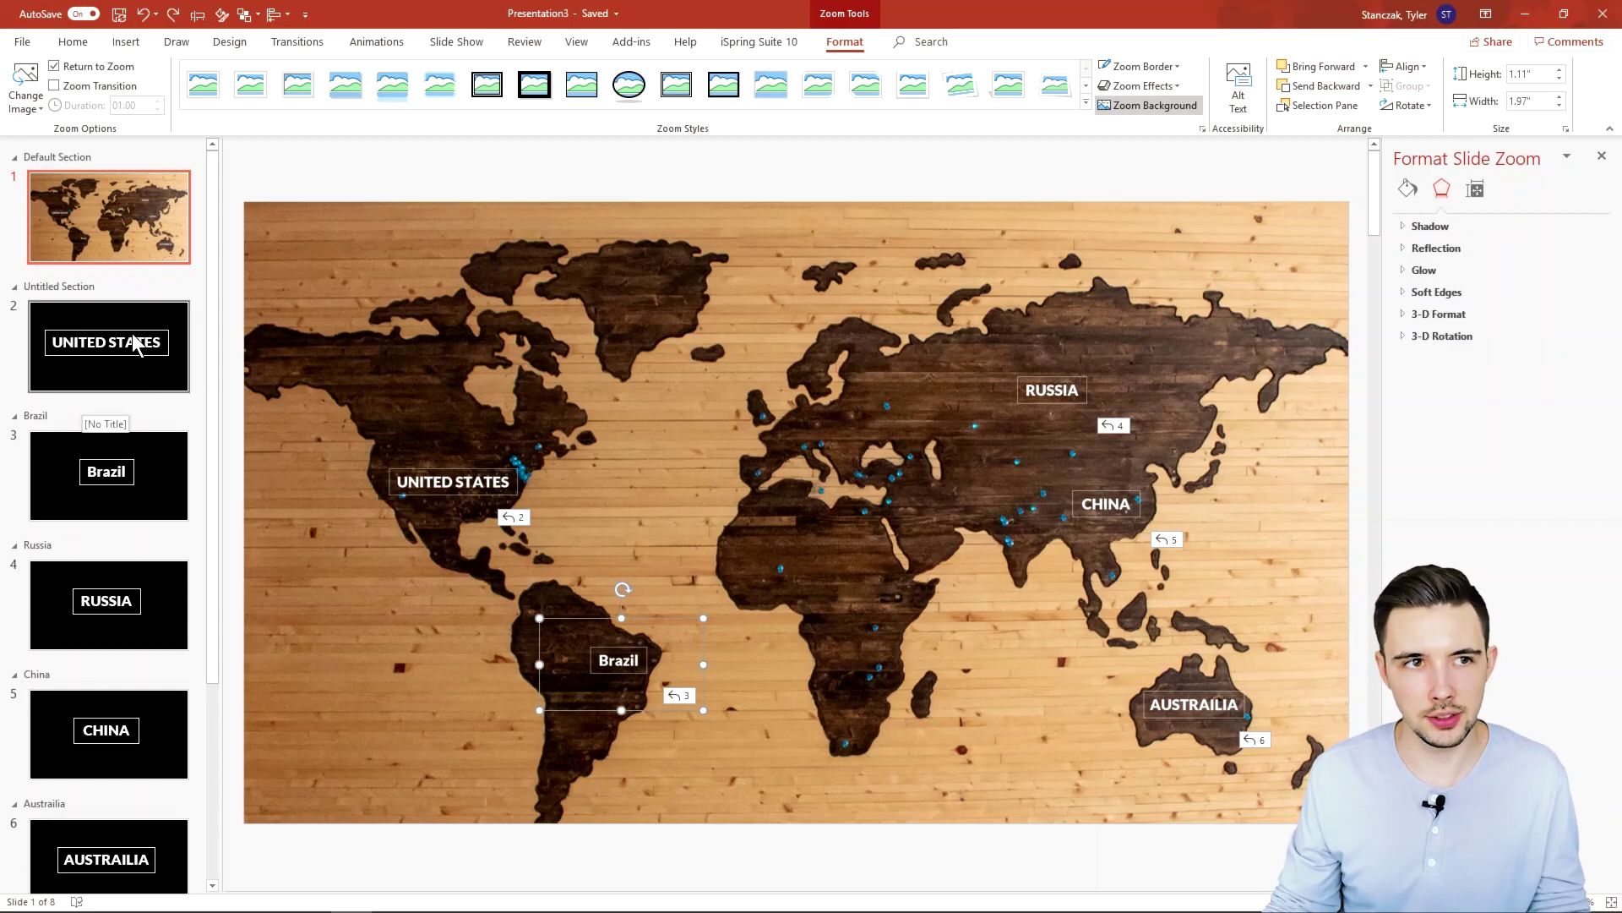
- Replace the Brazil zoom's image with the Analytics bar-chart icon, then open the Brazil slide
click(23, 102)
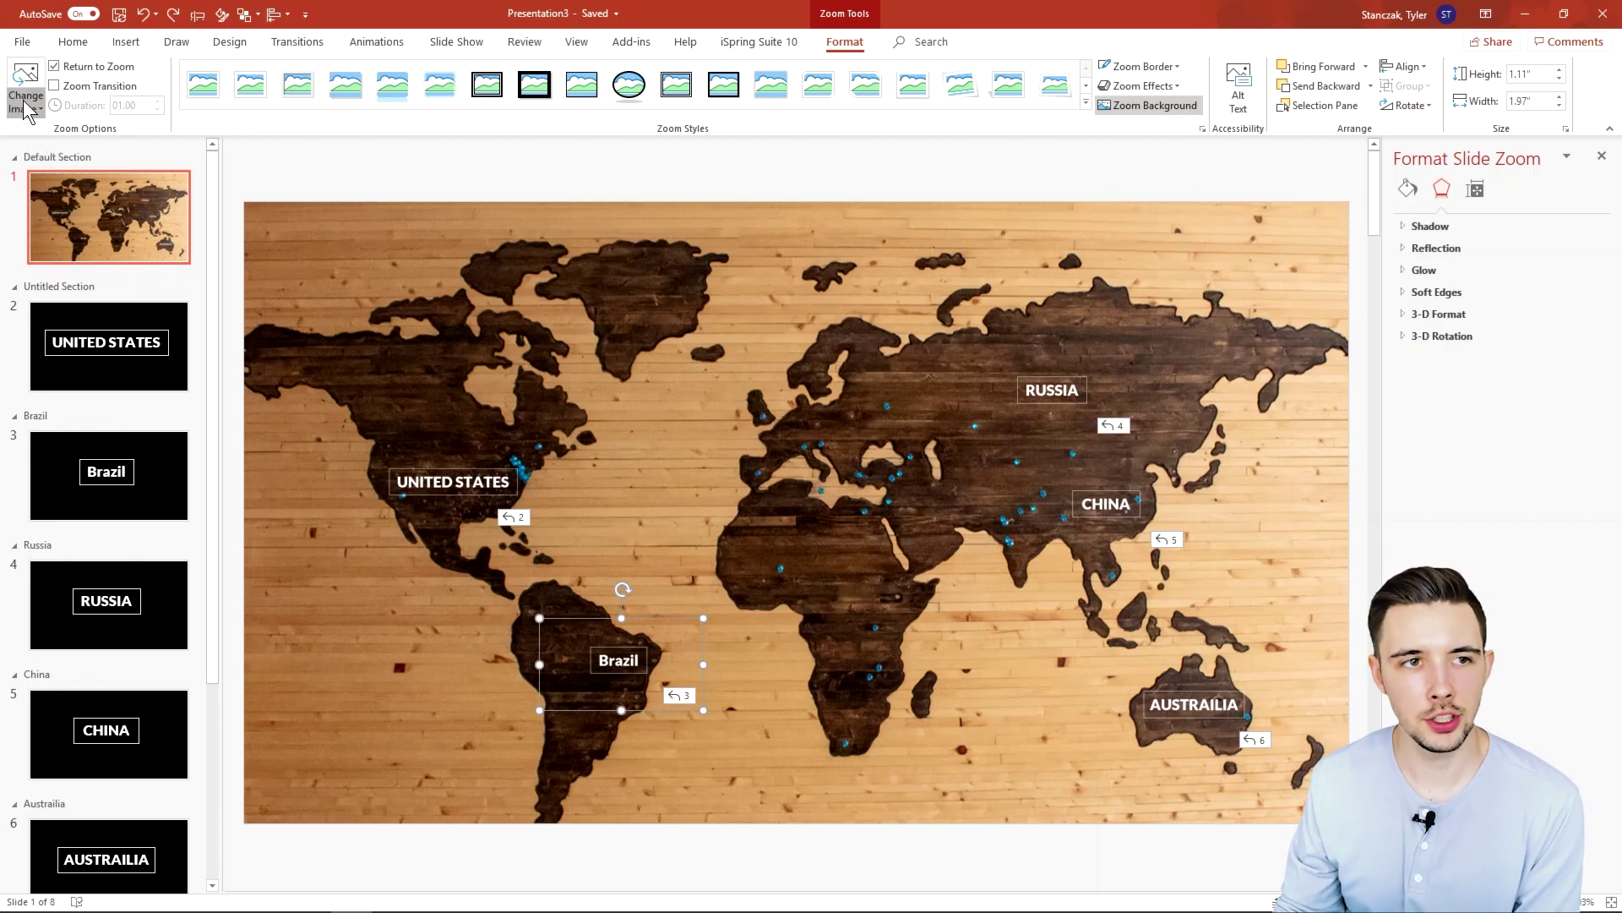
click(51, 138)
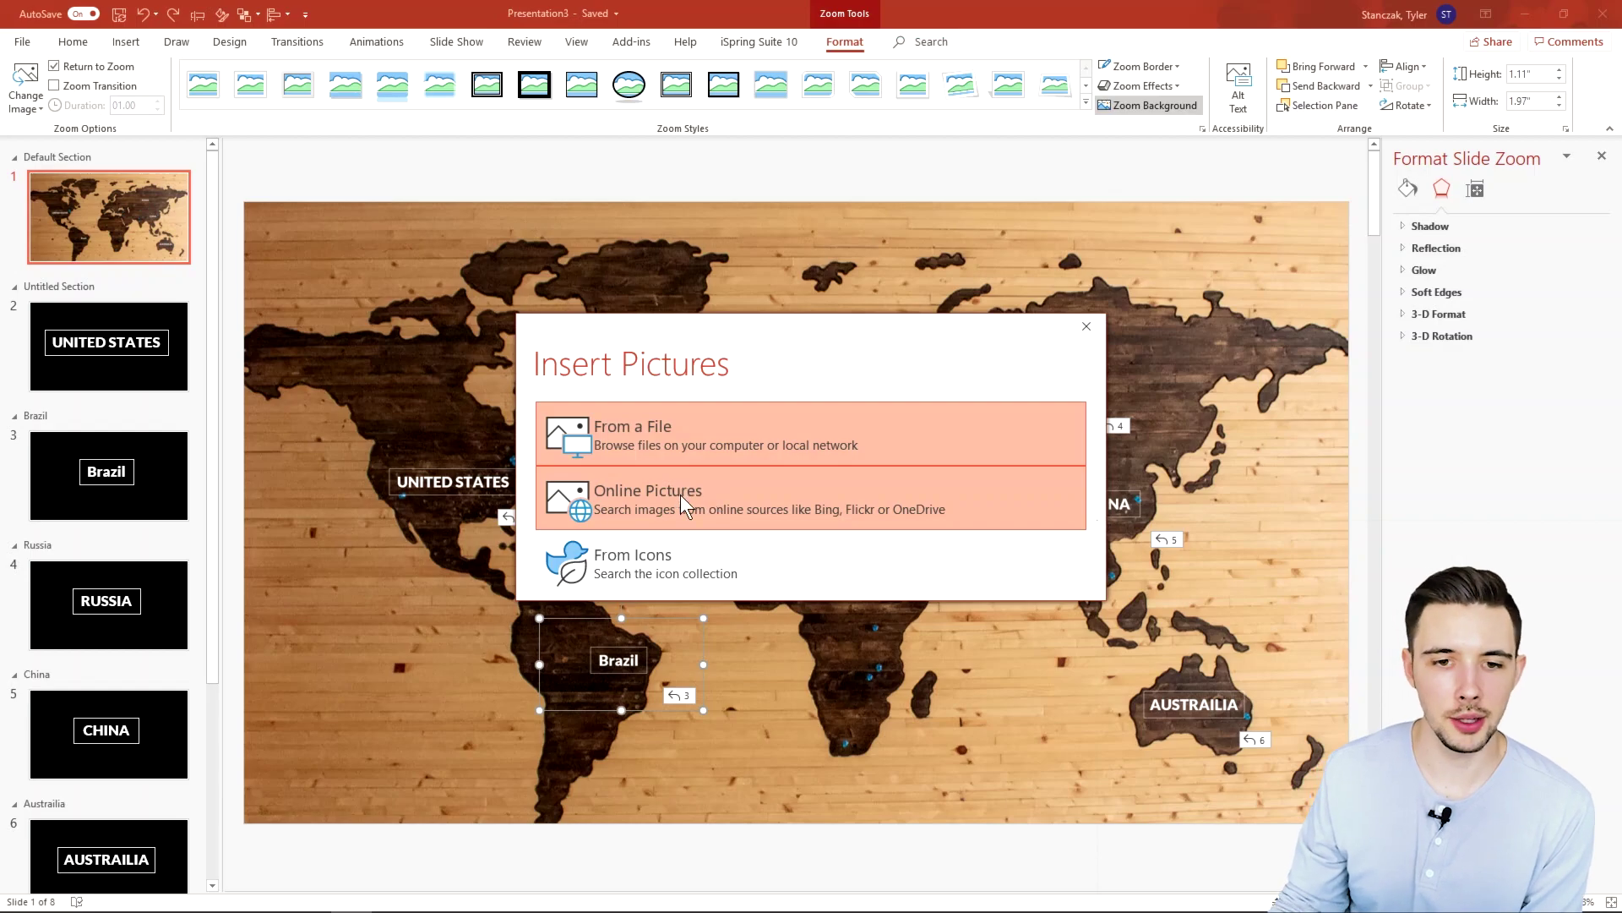
click(681, 568)
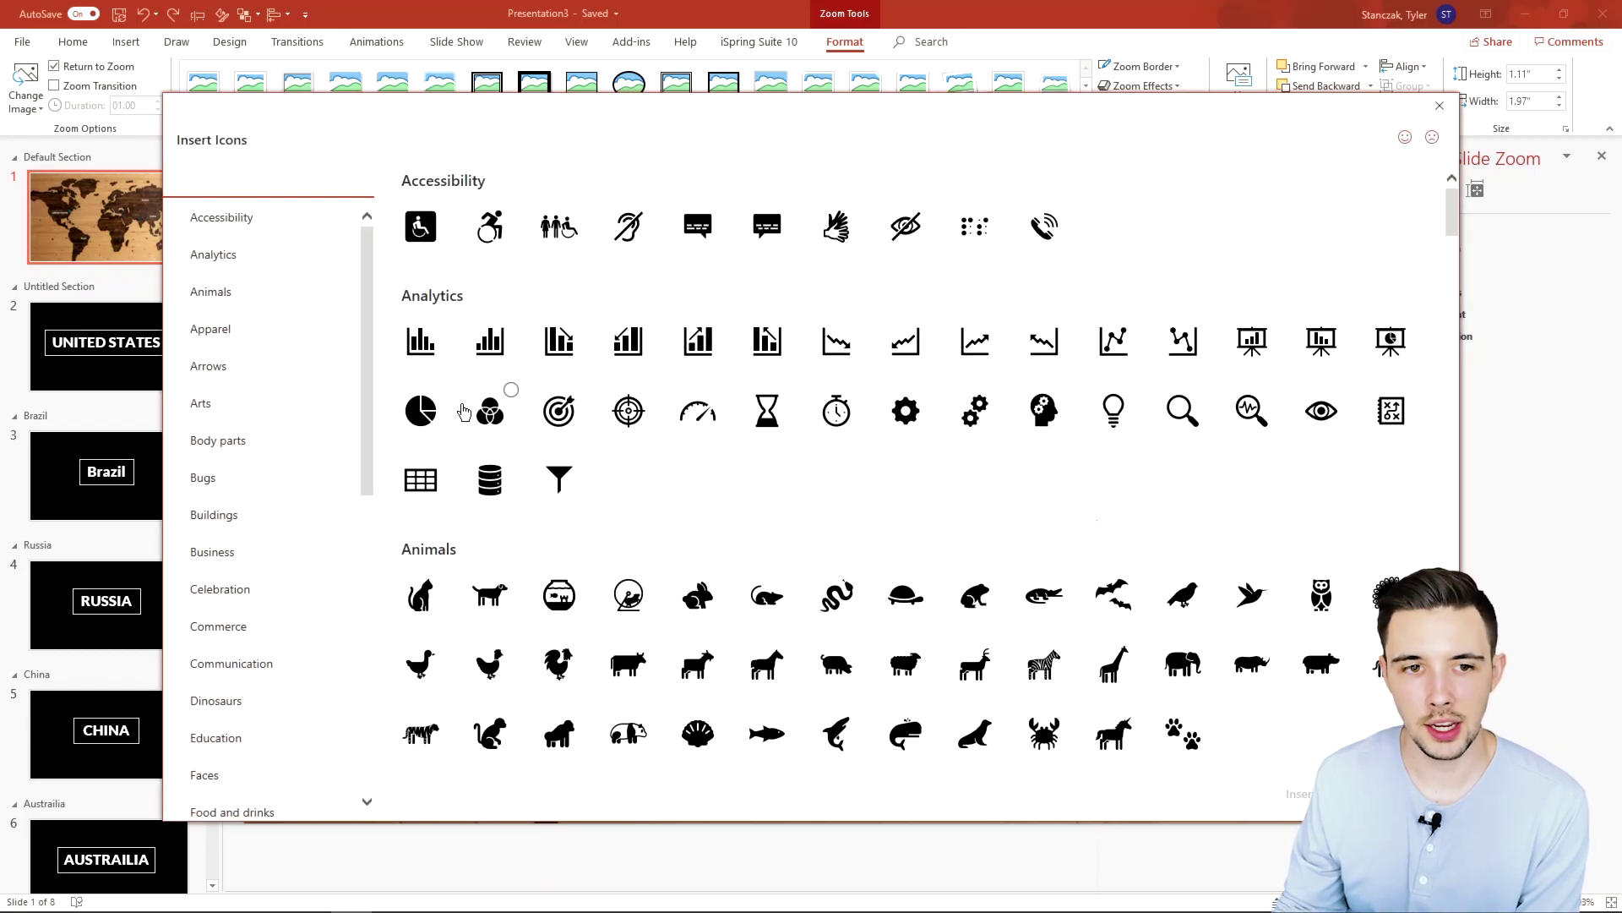
click(439, 342)
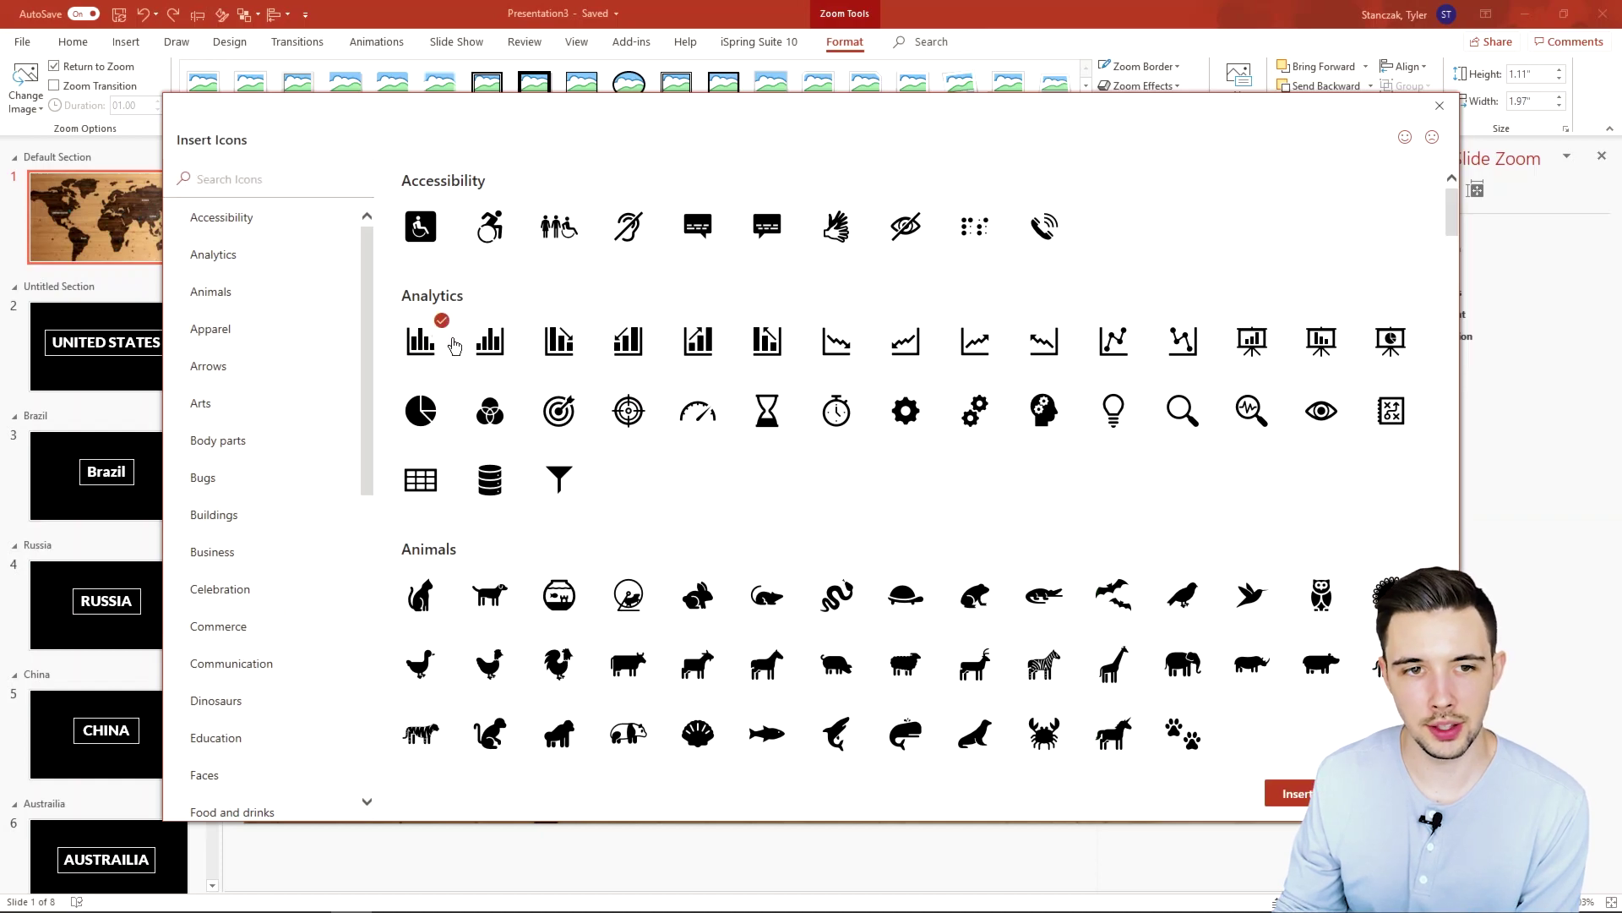
click(1291, 794)
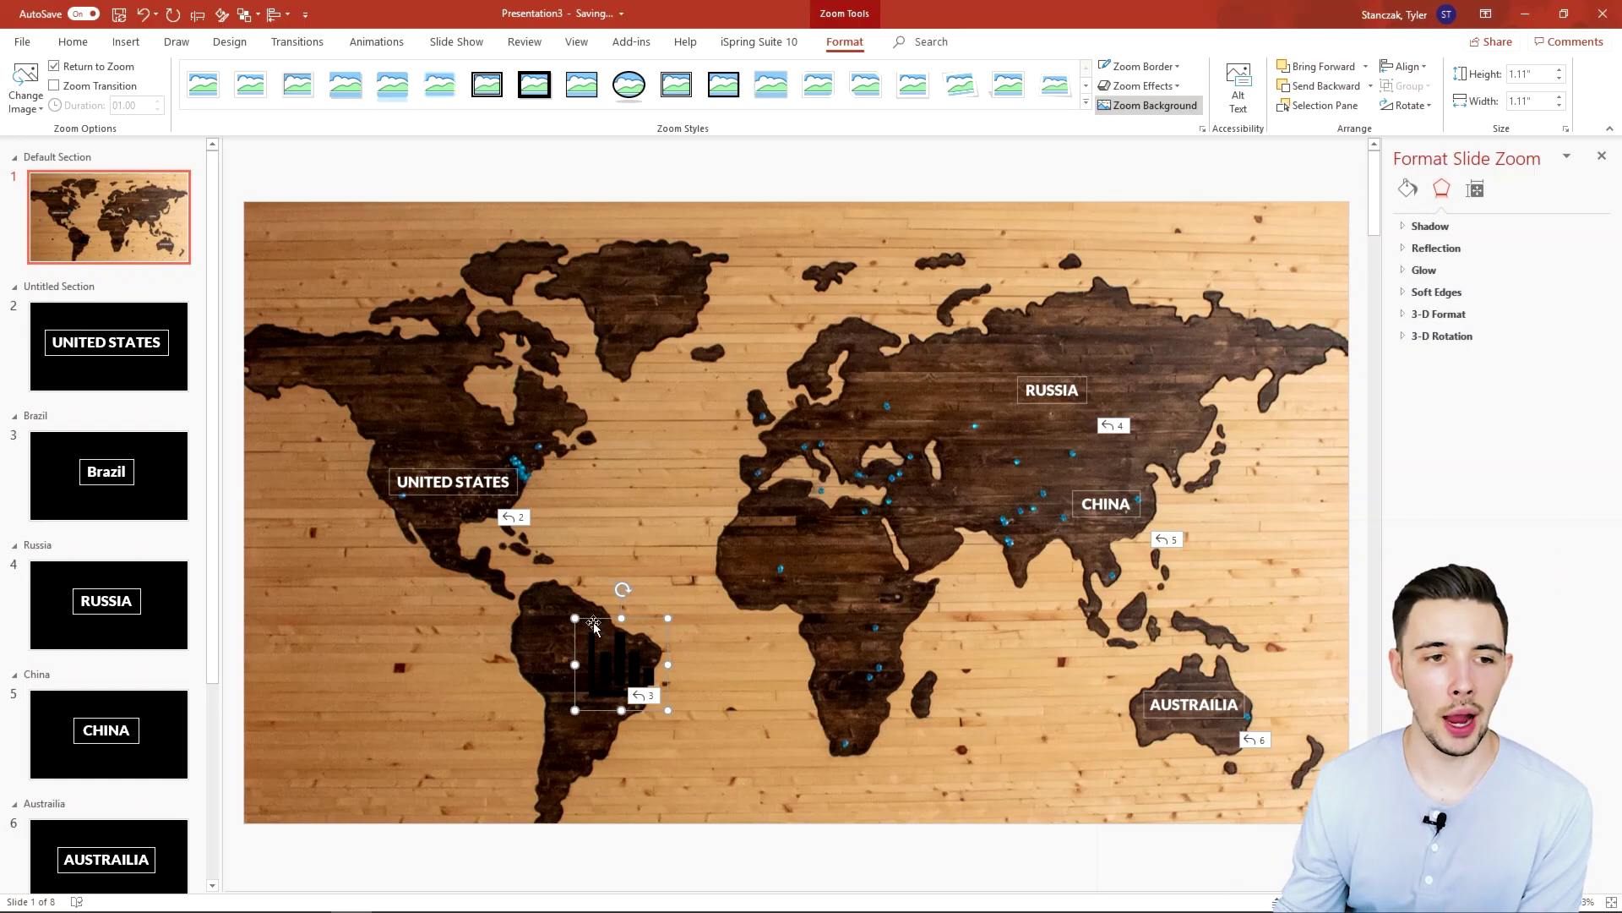
click(56, 495)
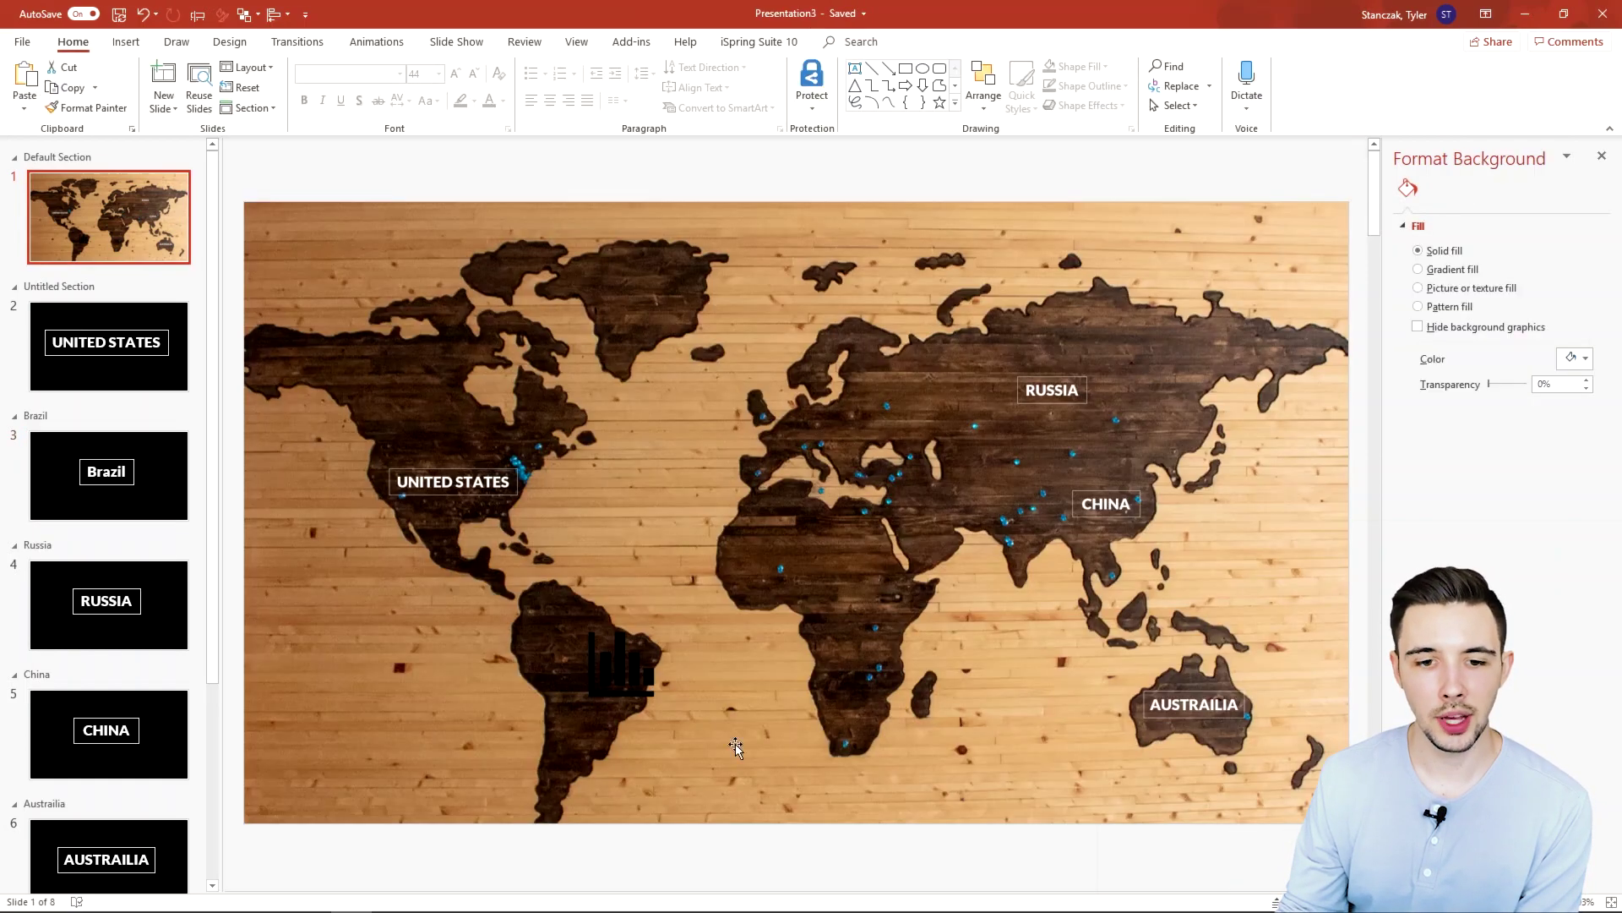
- Back on the world map slide, set the Brazil zoom's border to No Outline
drag(735, 743, 638, 676)
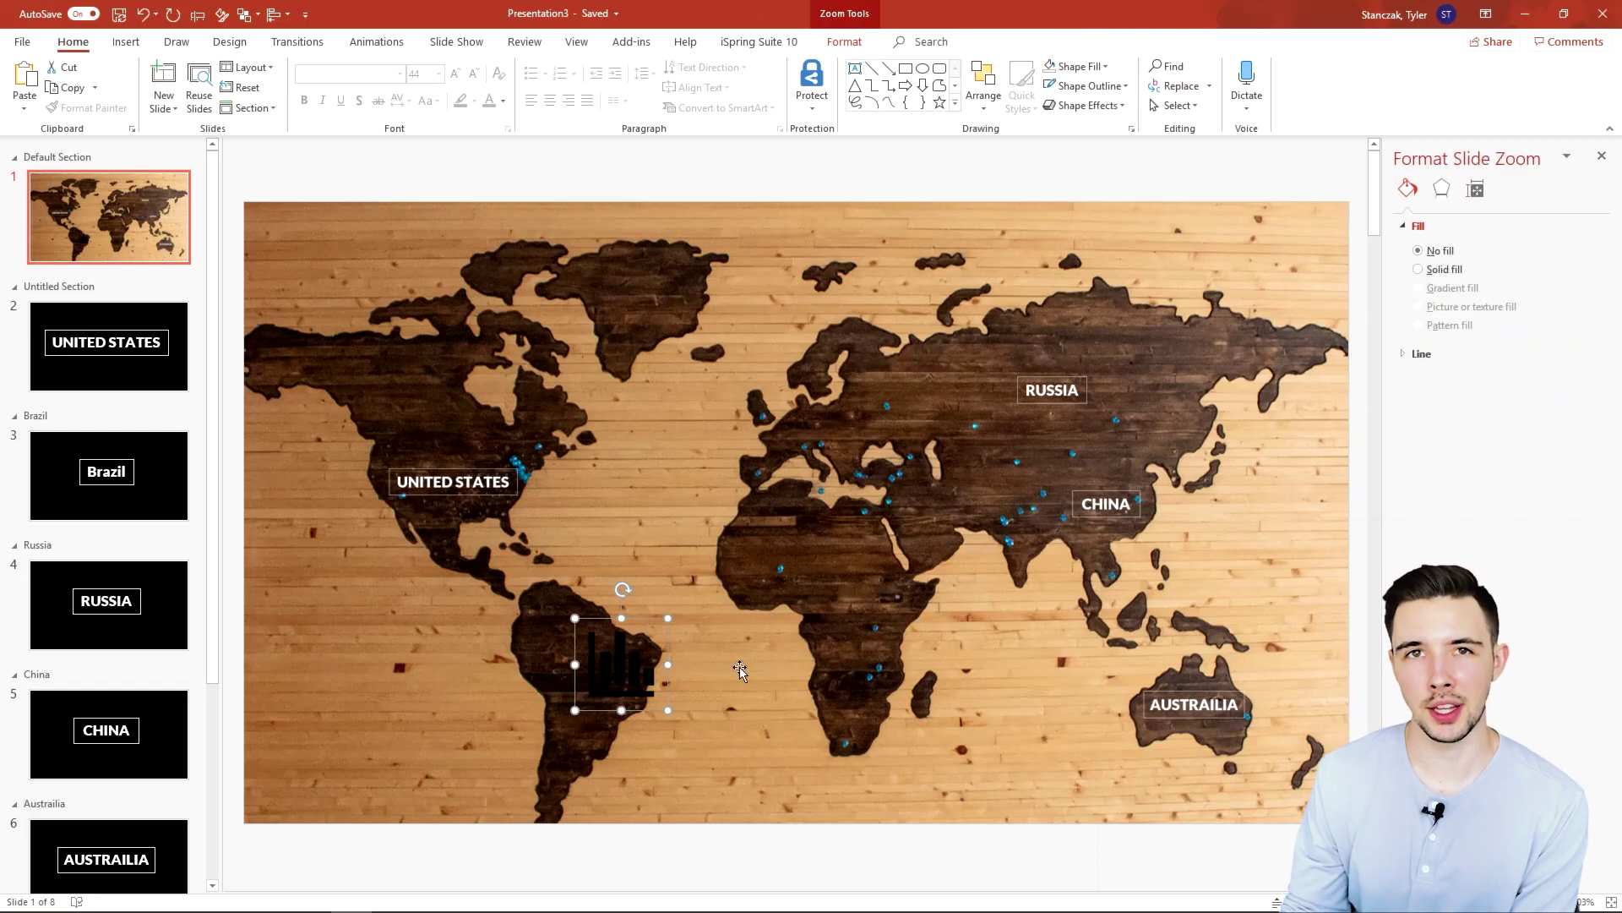
click(838, 44)
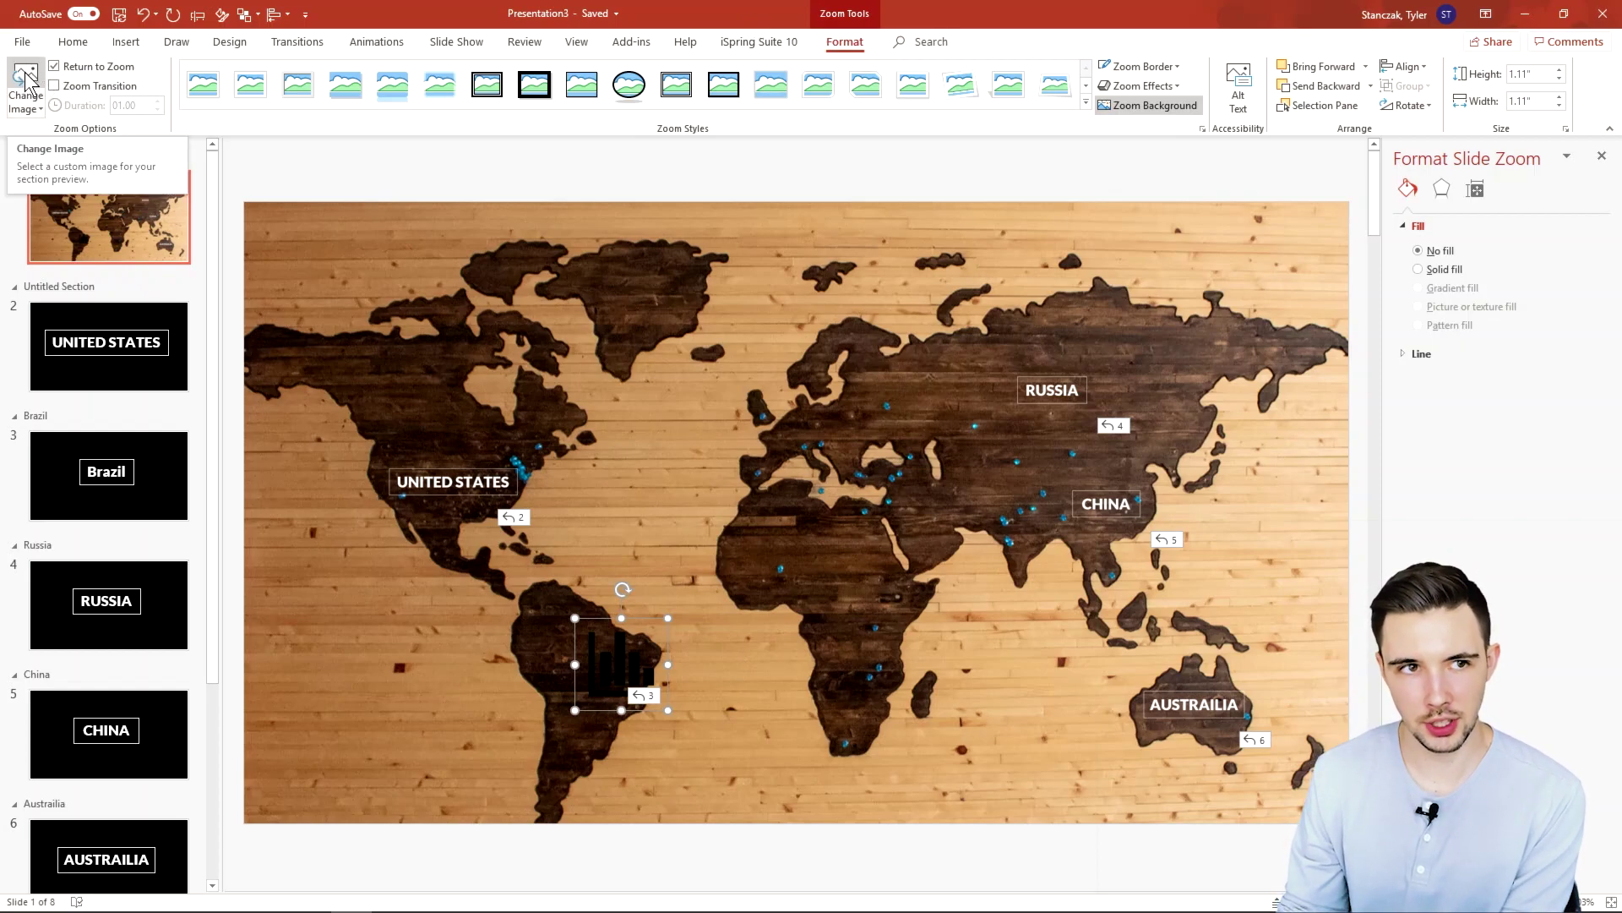
click(1154, 86)
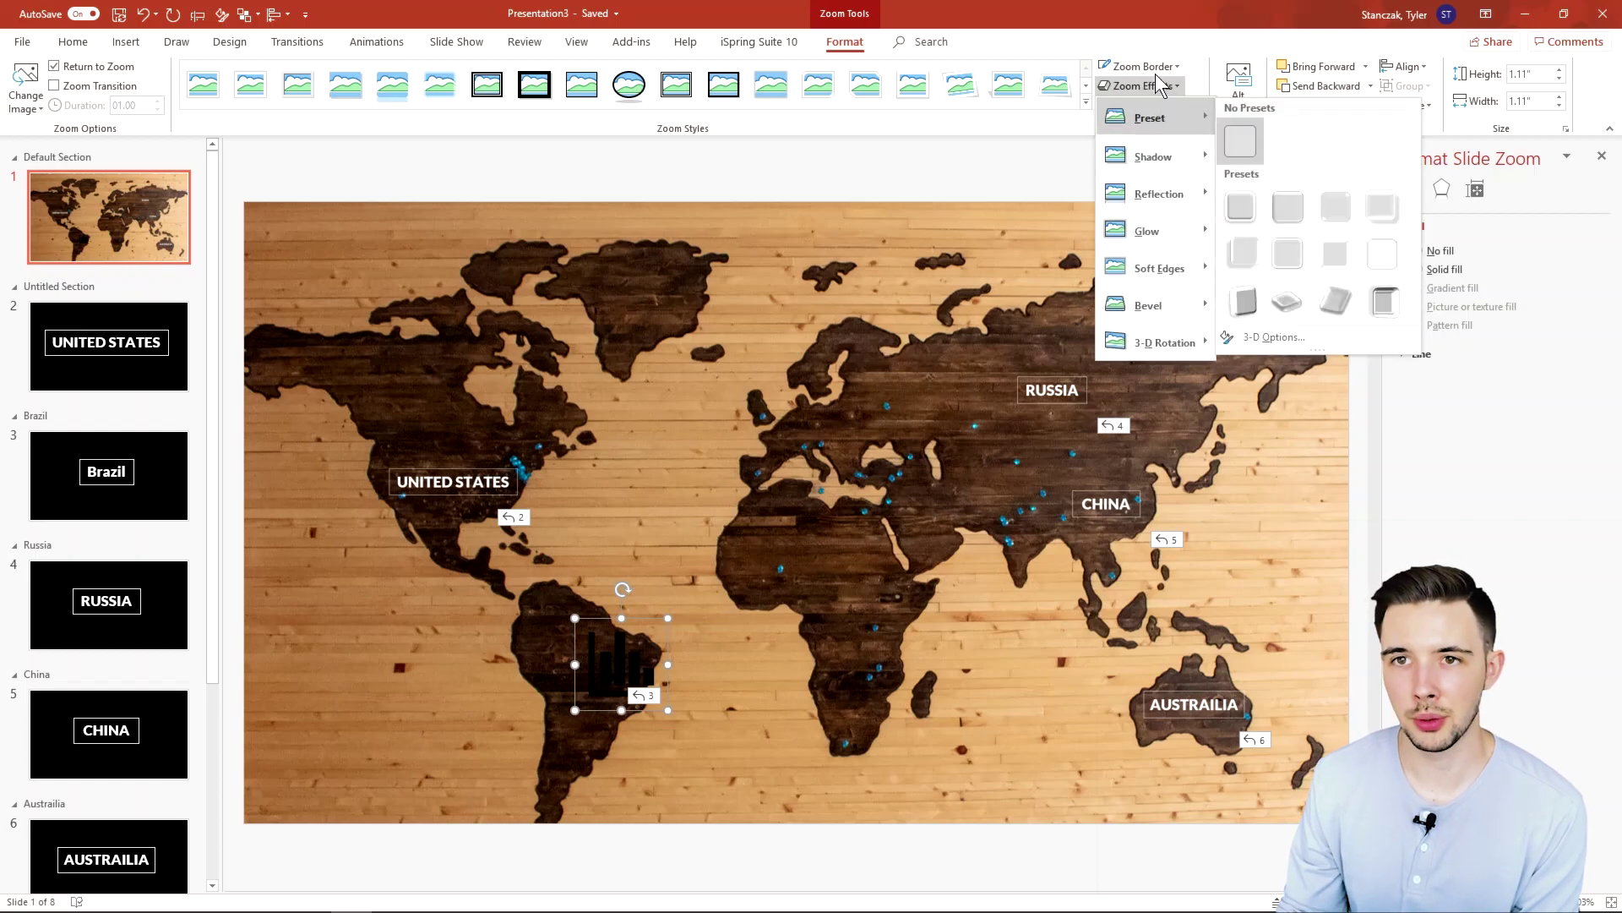
click(1157, 67)
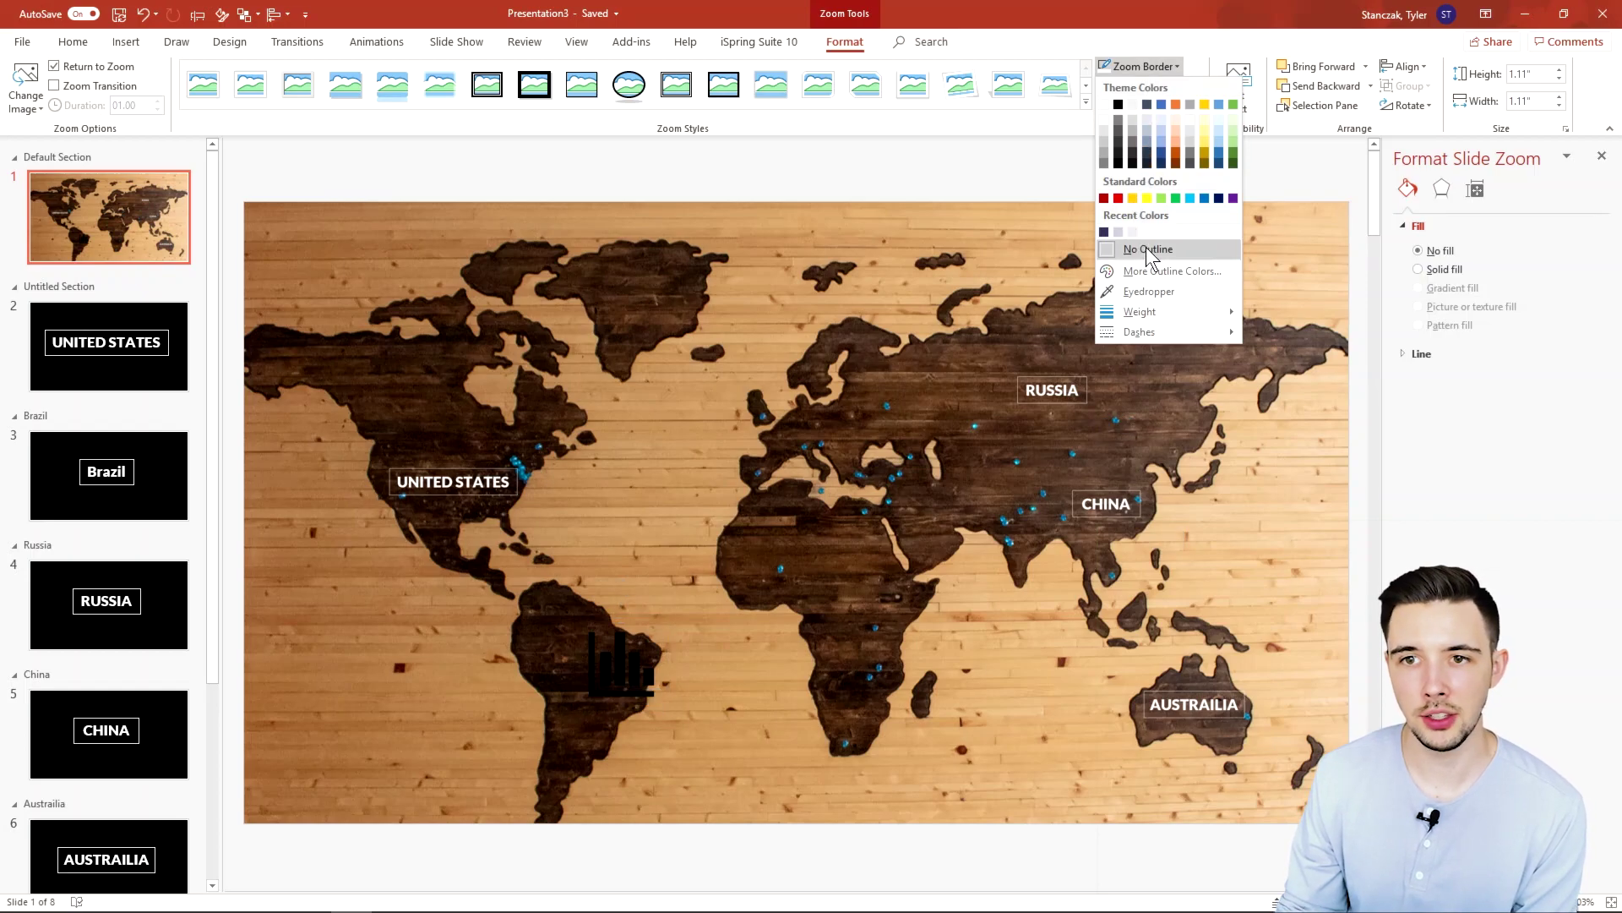
click(1148, 249)
- Give the United States zoom a white border
click(447, 484)
click(1156, 68)
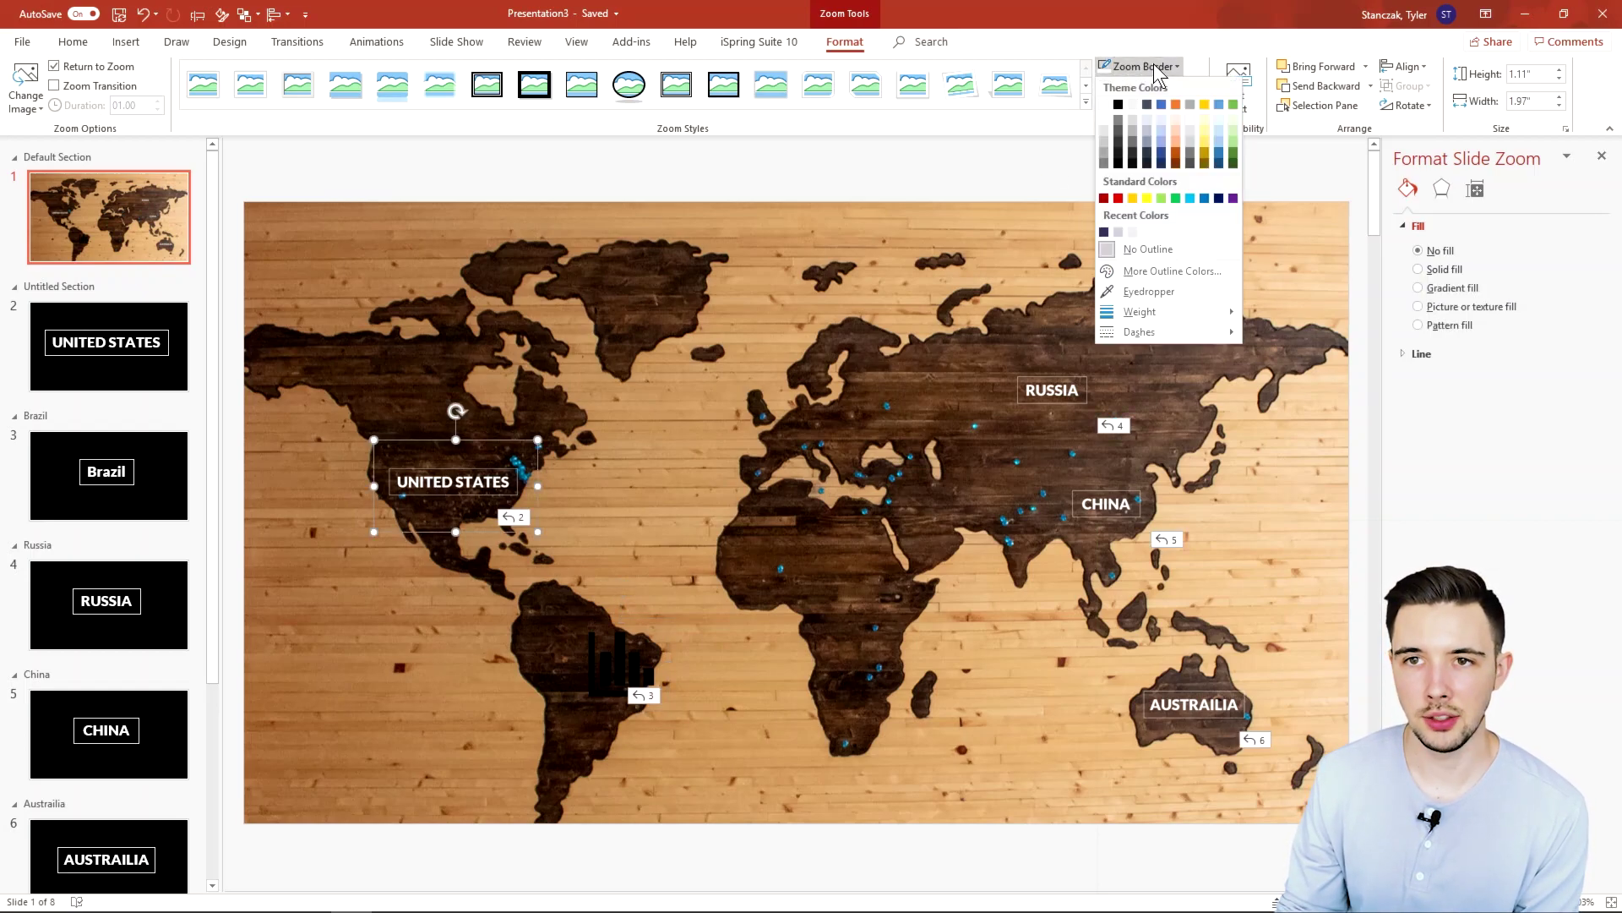
click(1147, 249)
click(502, 435)
click(494, 457)
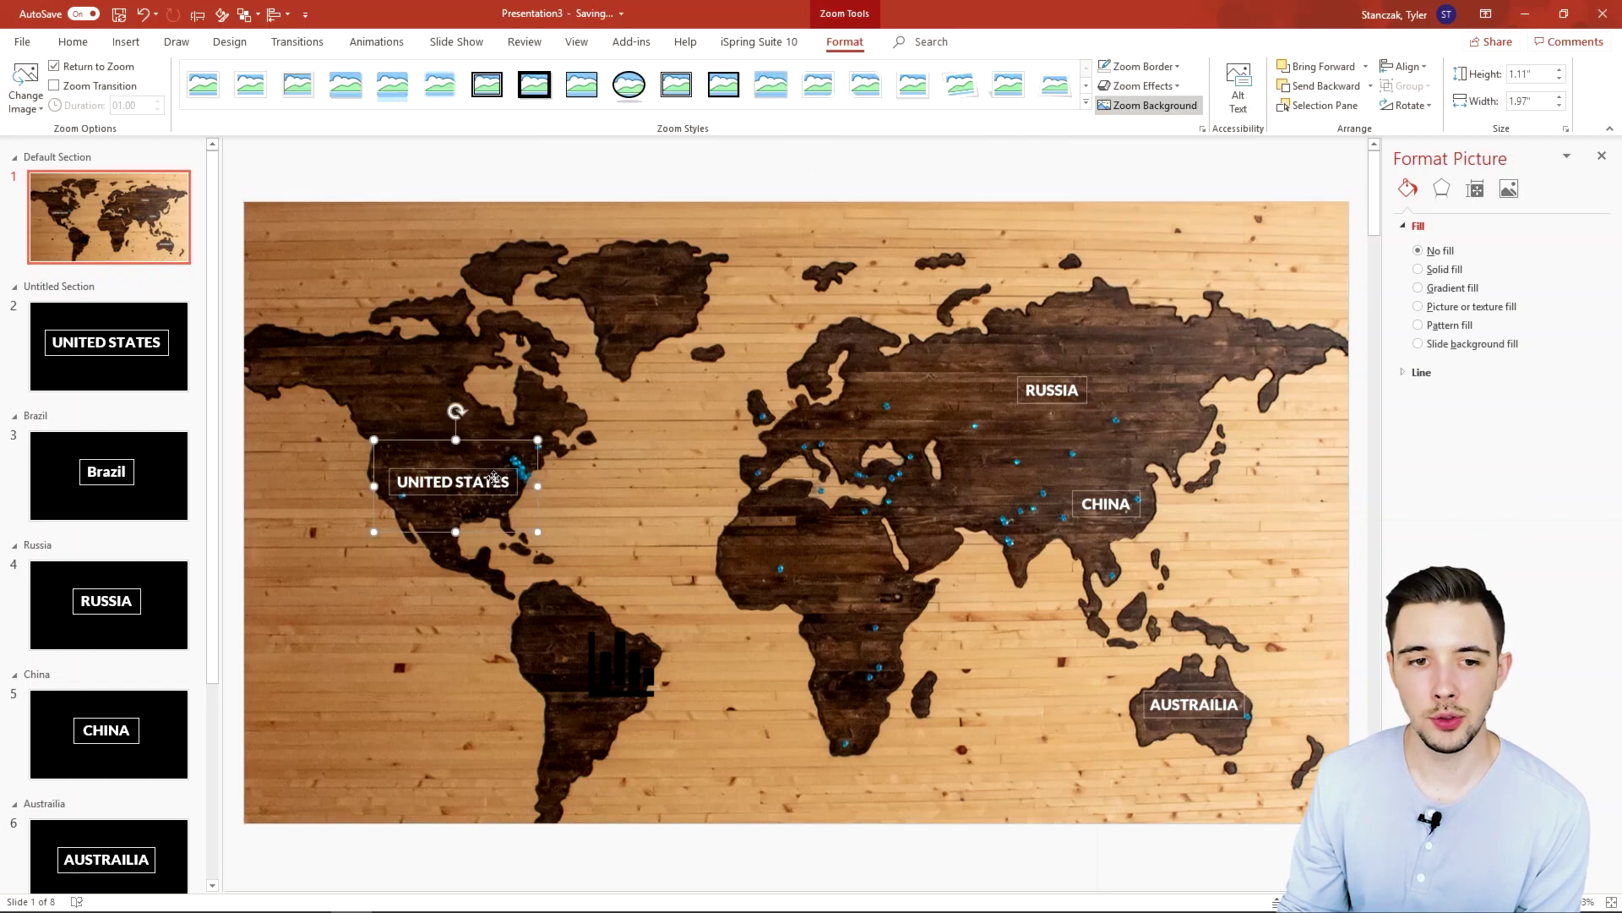
click(1144, 67)
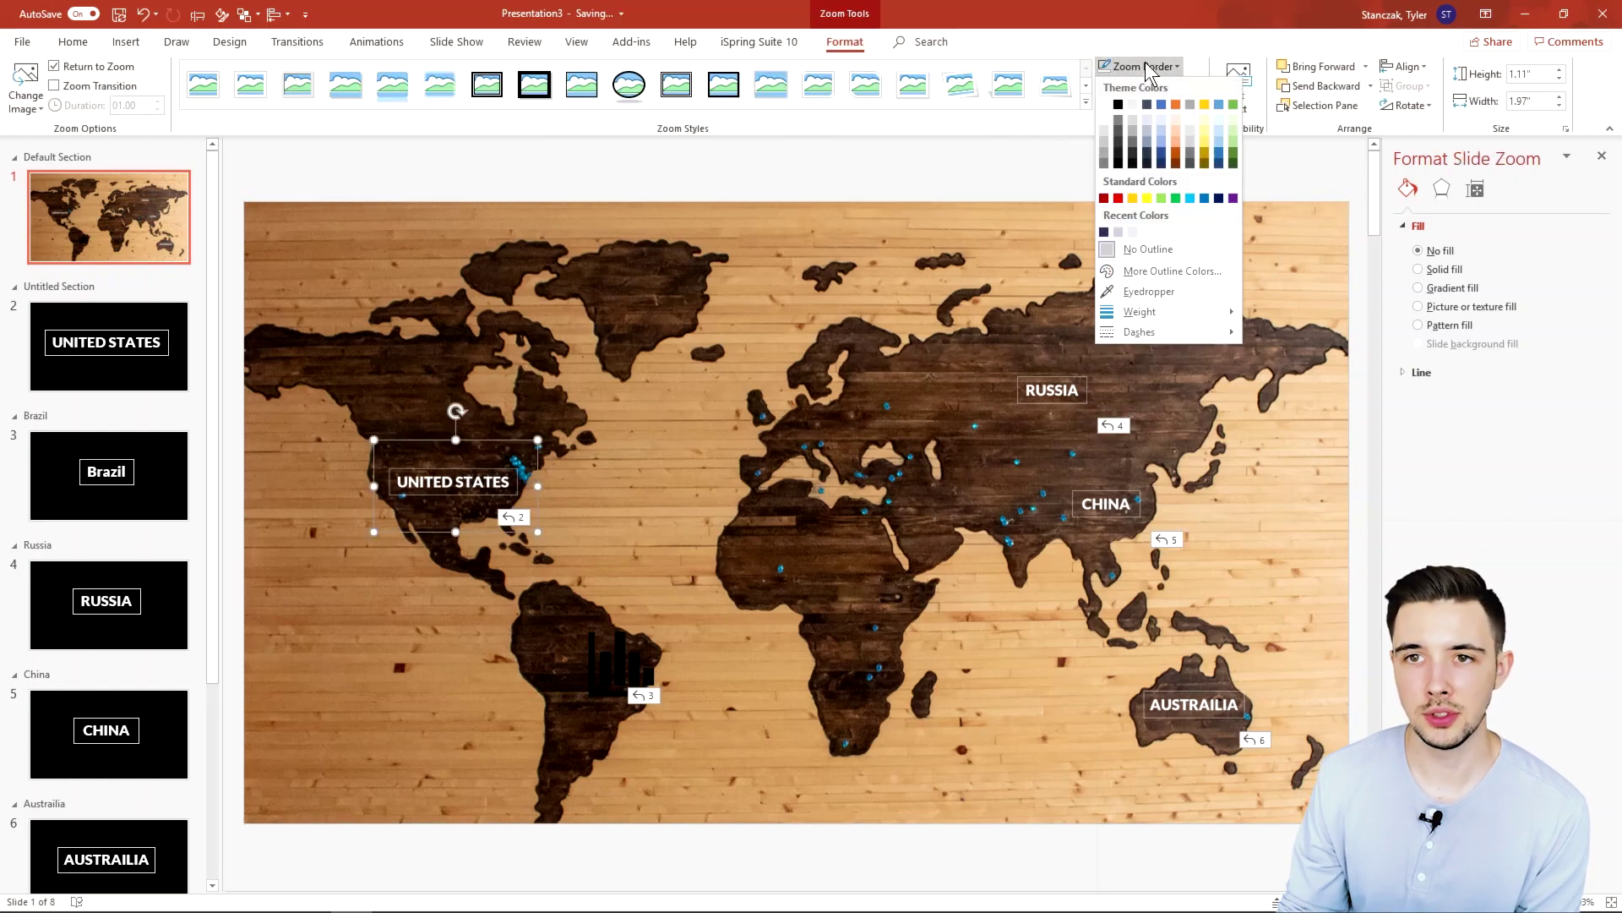
click(1104, 105)
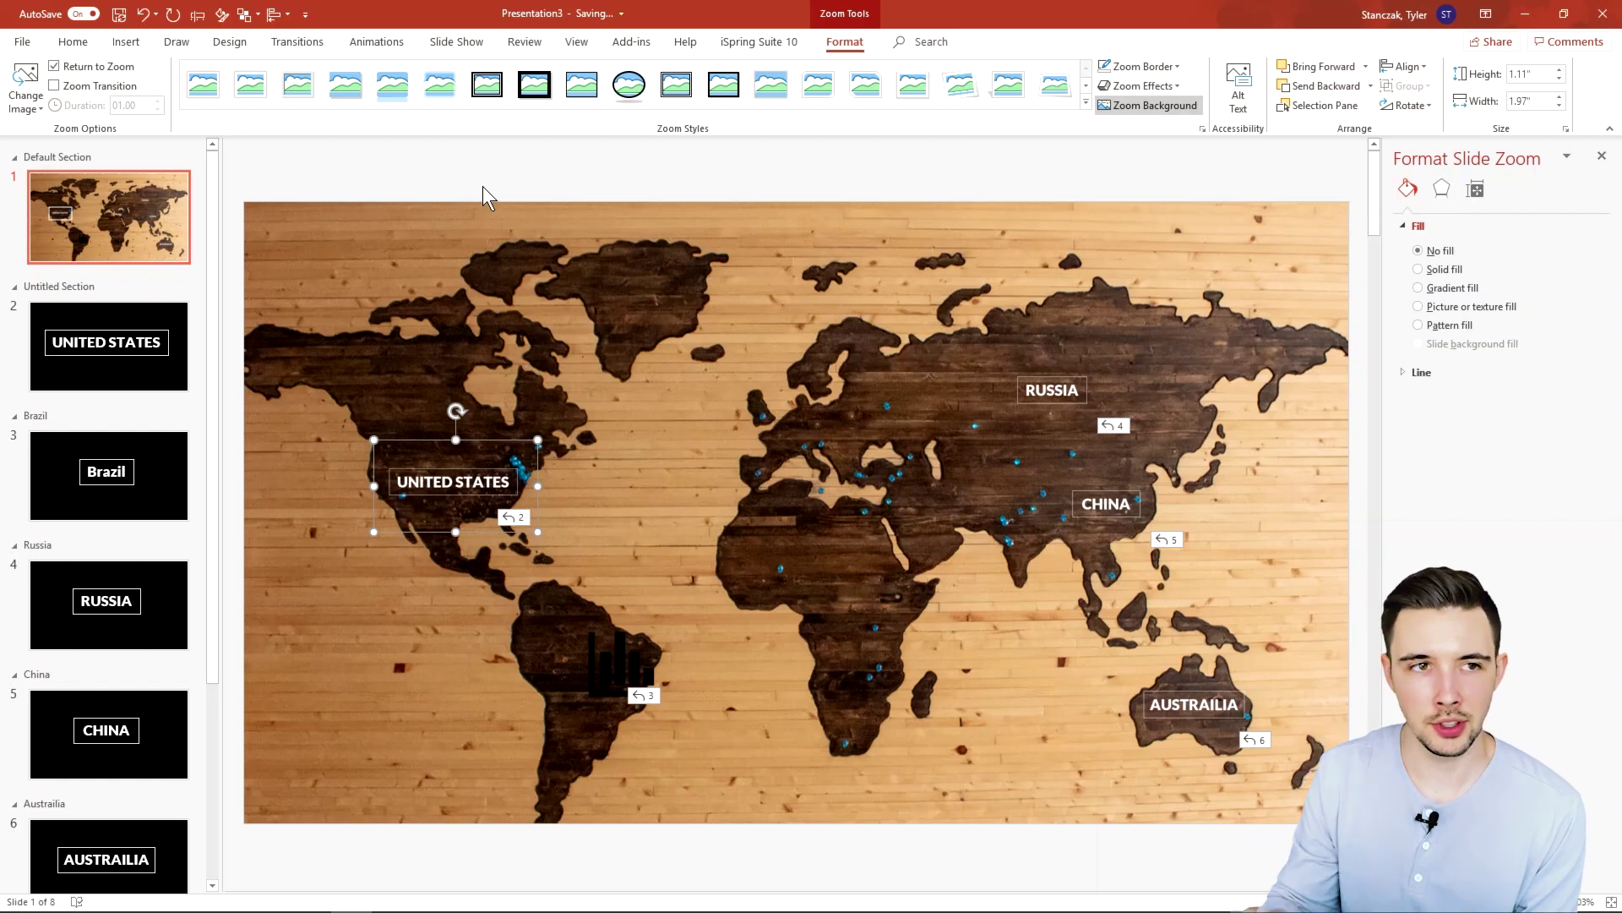
click(127, 44)
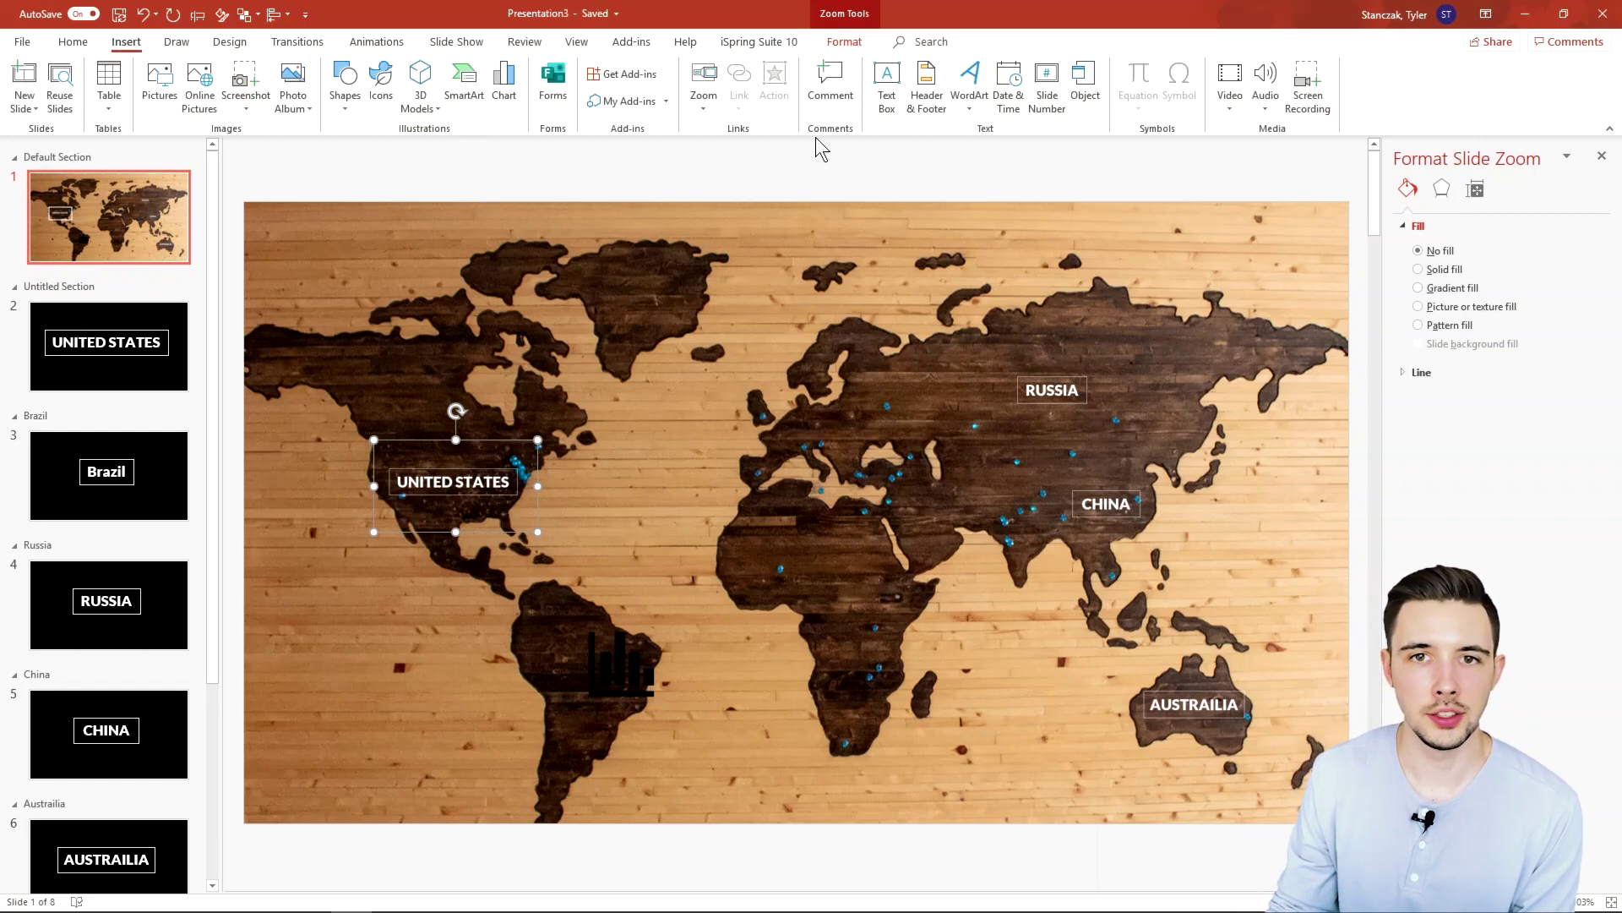